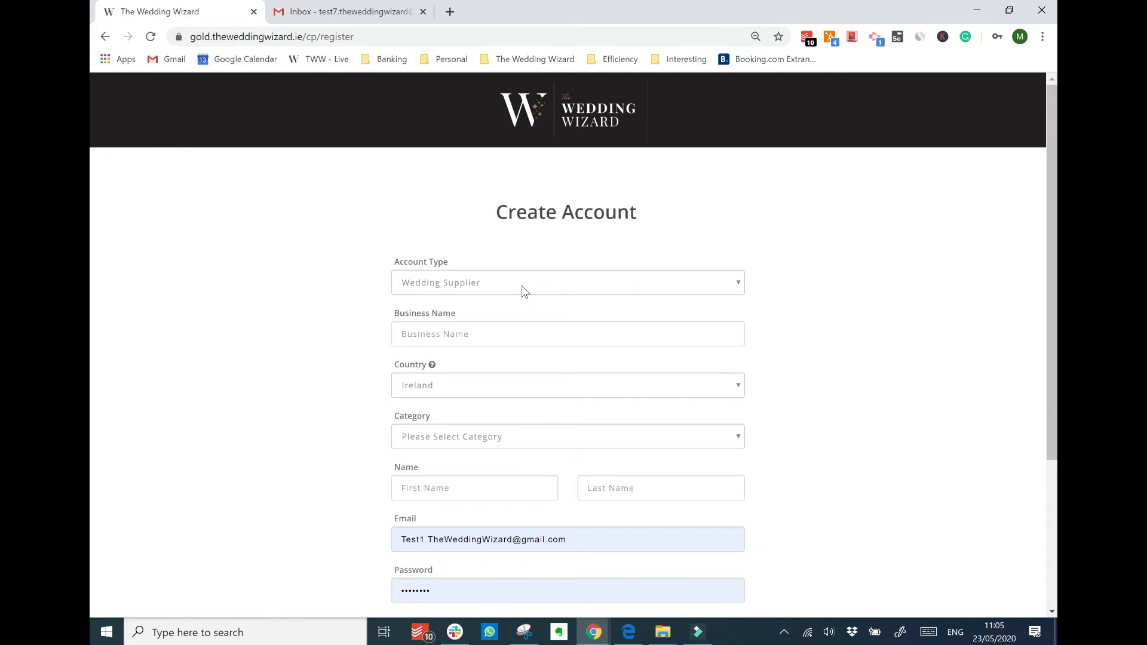
Choose the Wedding Supplier account type, business name 'The Wedding Wizard' and category Wedding Planner
left_click(523, 288)
left_click(485, 306)
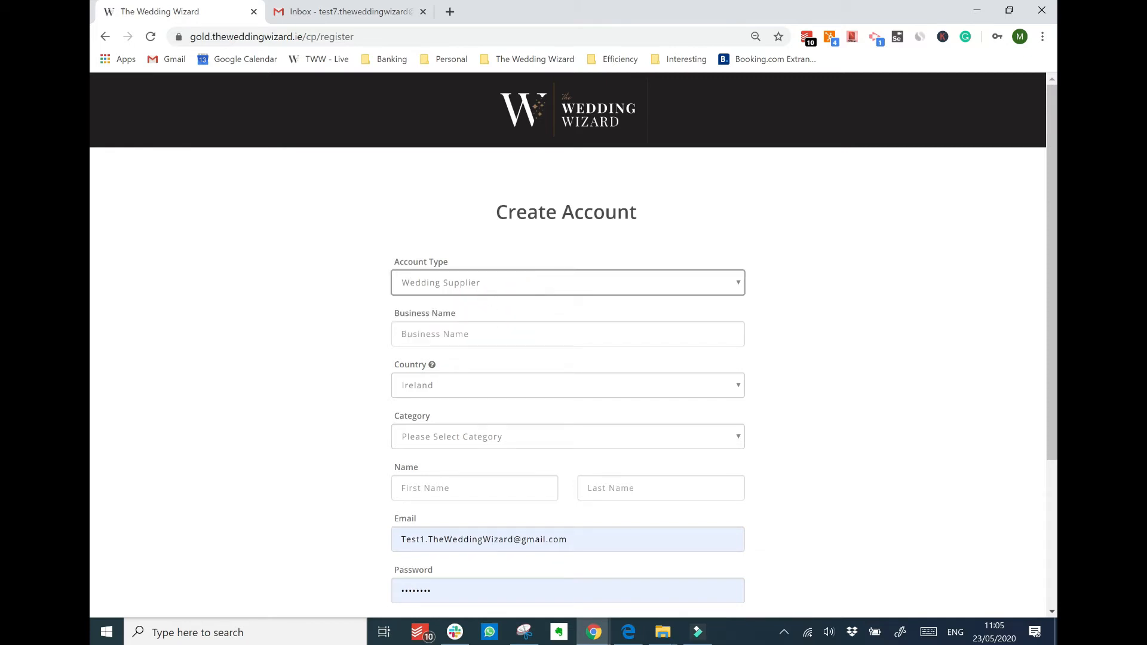
key("Tab")
type("The Wedding Wizard")
key("Tab")
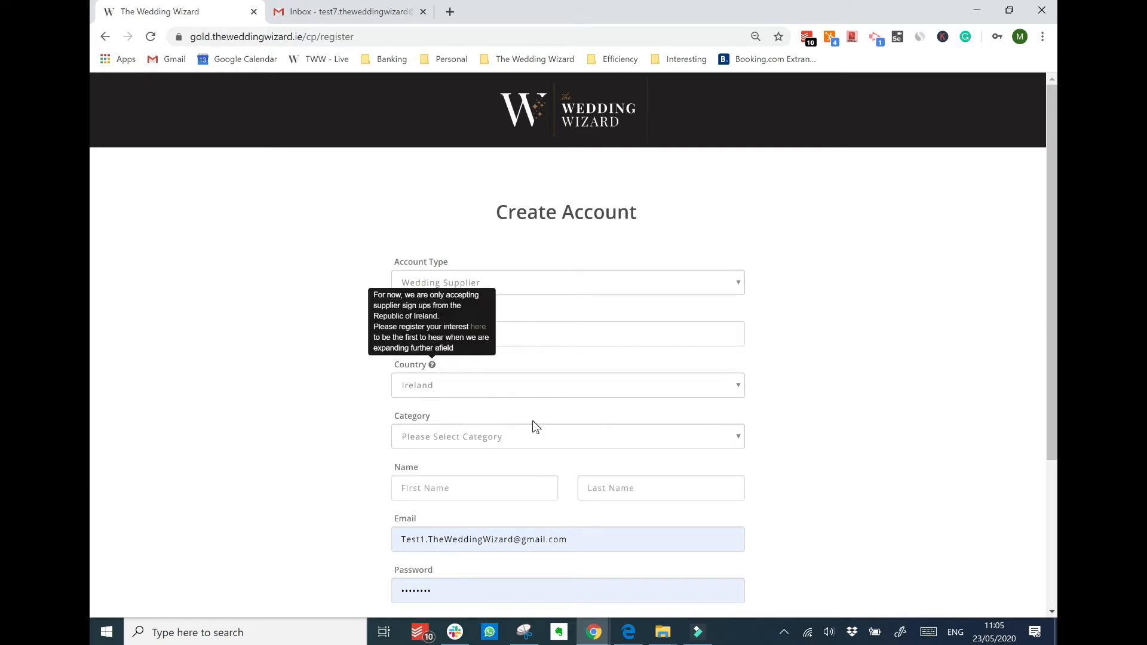
left_click(532, 432)
key("w")
key("w")
key("w")
left_click(497, 392)
Enter the contact e-mail and the password twice, accept the terms, and submit the registration
key("Tab")
key("Tab")
key("Tab")
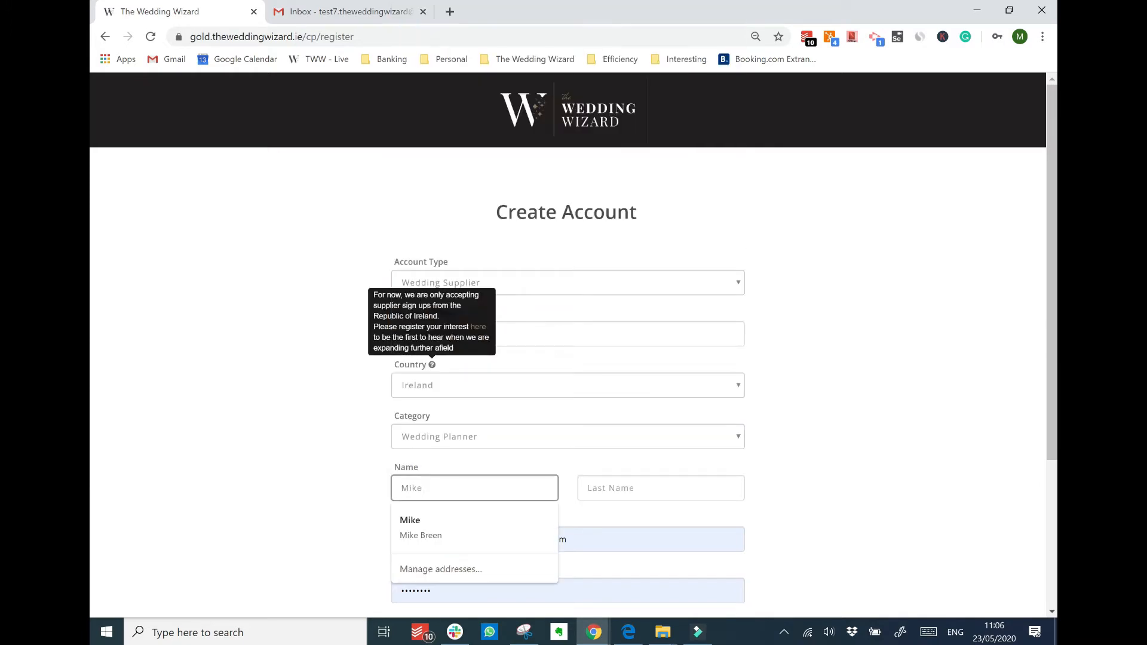
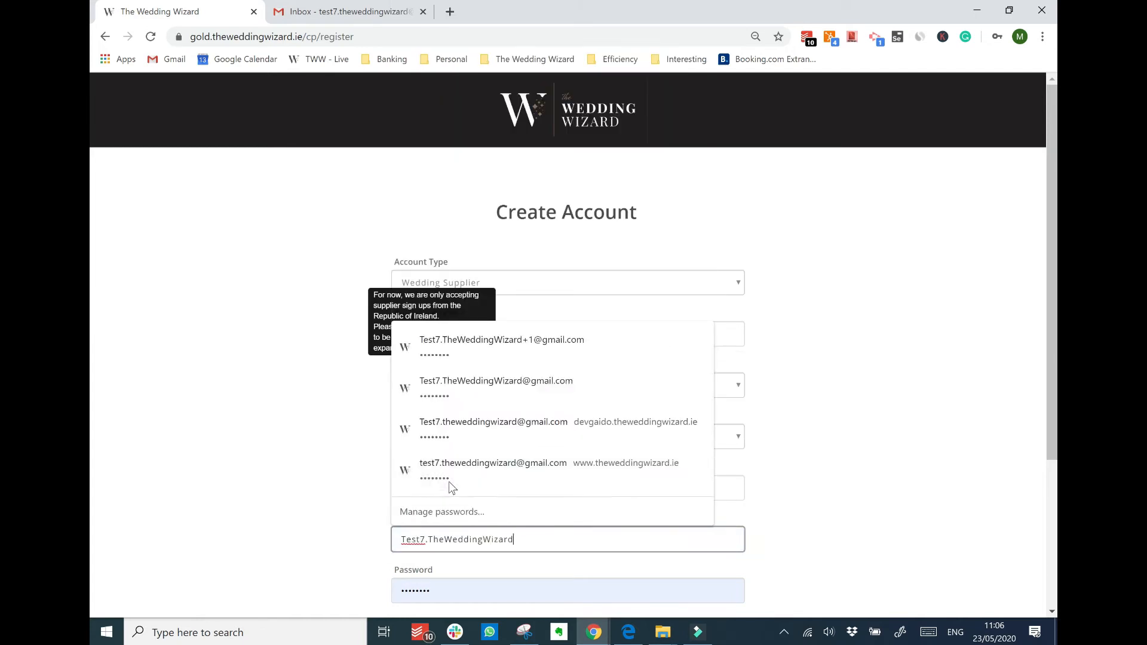
key("Tab")
type("••••••••")
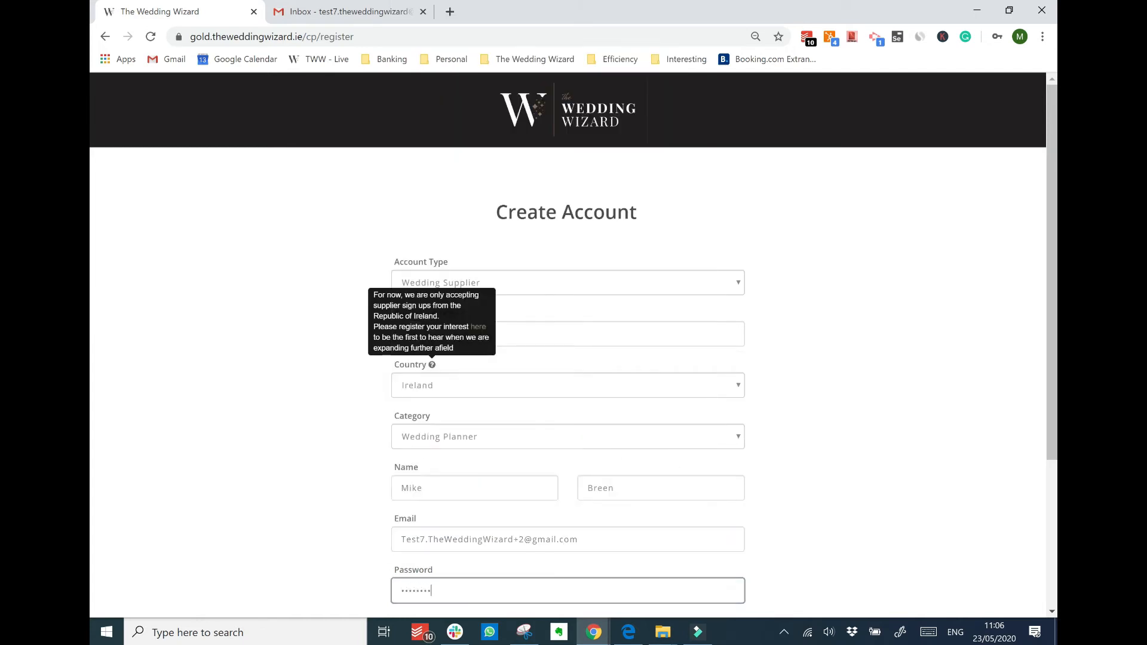
key("Tab")
type("••••••••")
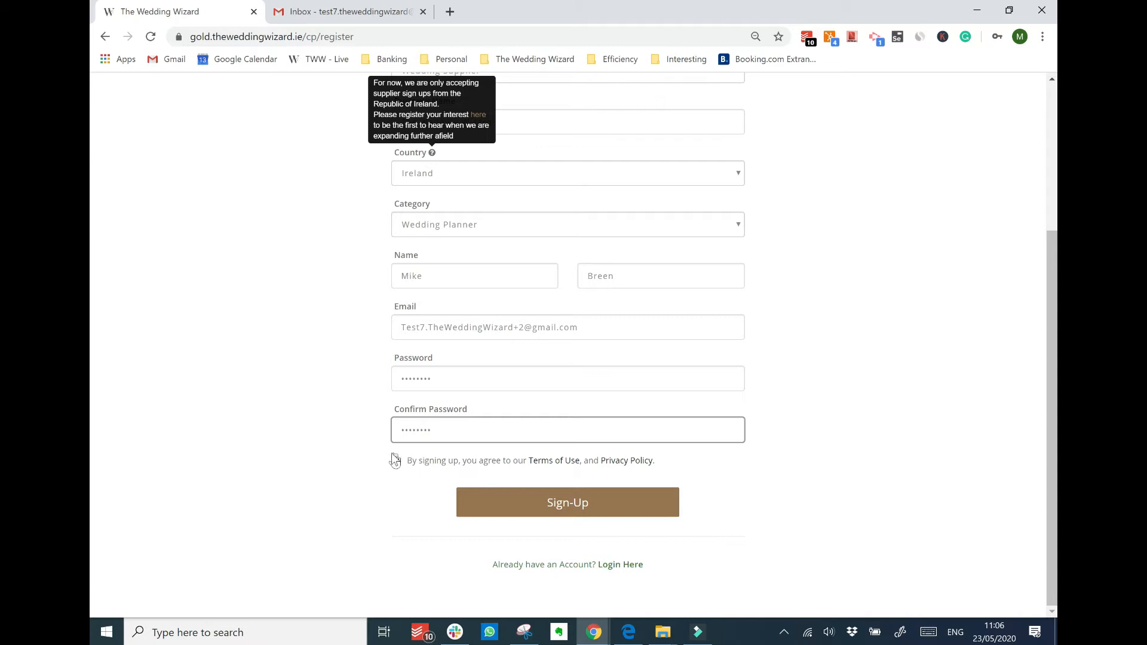
left_click(394, 459)
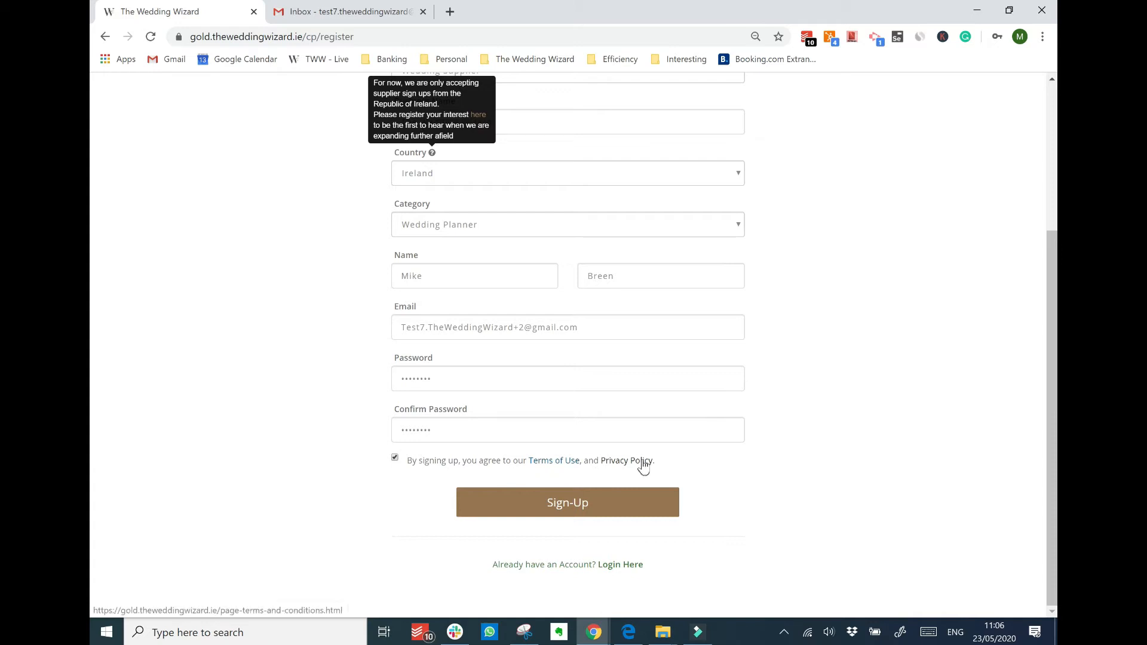
left_click(487, 504)
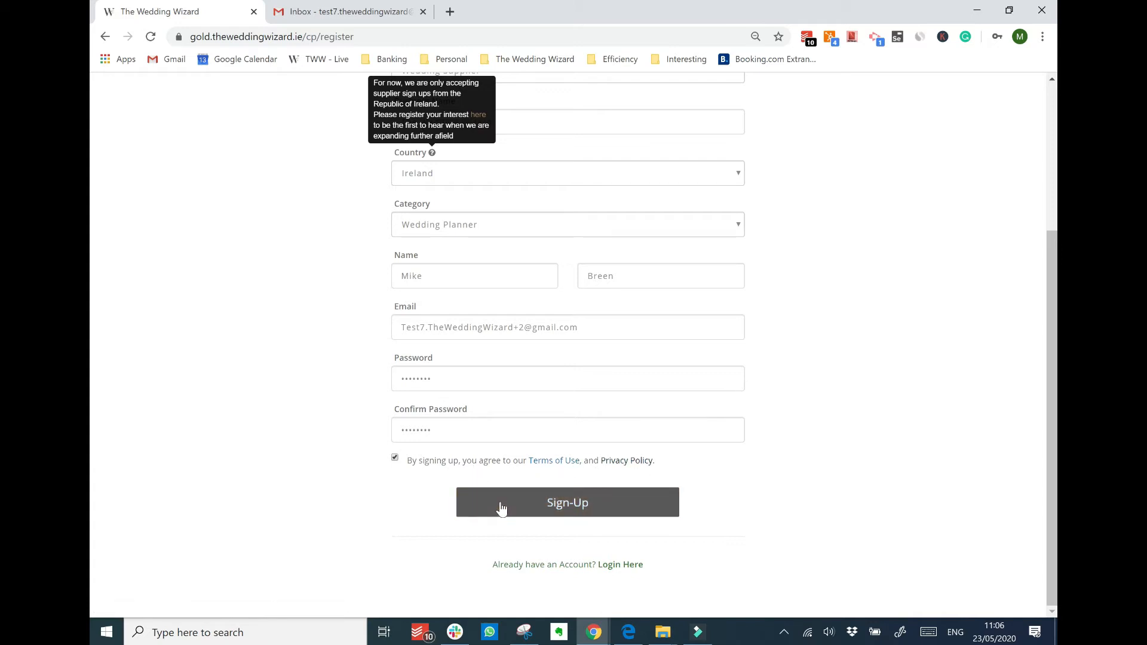
left_click(501, 508)
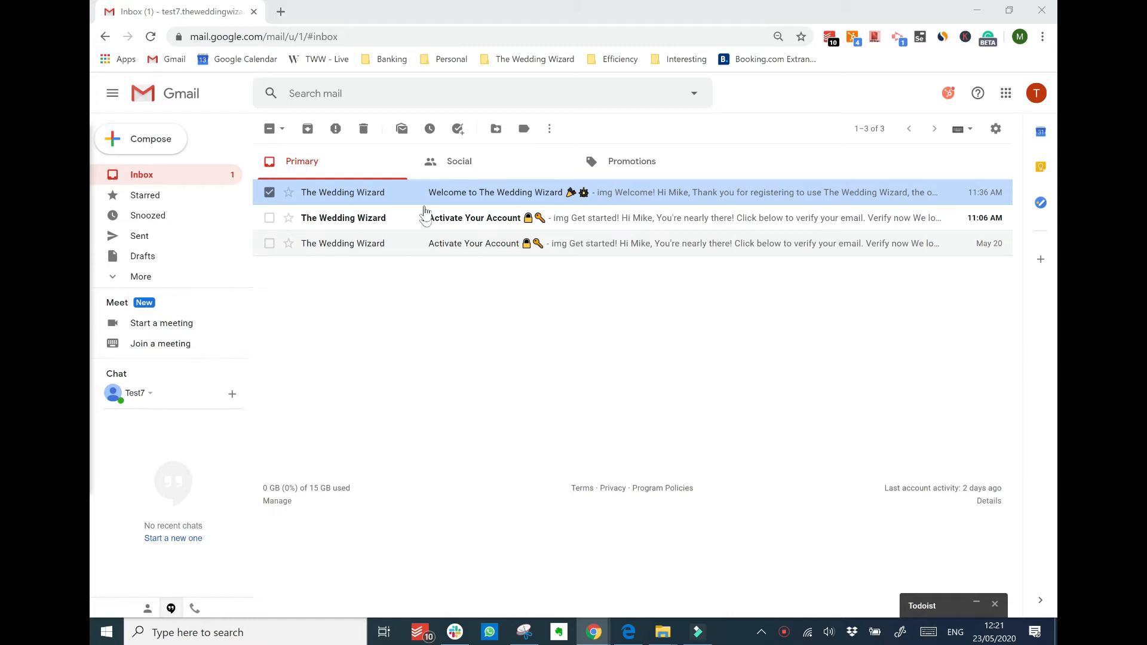
Open the latest 'Activate Your Account' email and follow its Verify now link
left_click(478, 224)
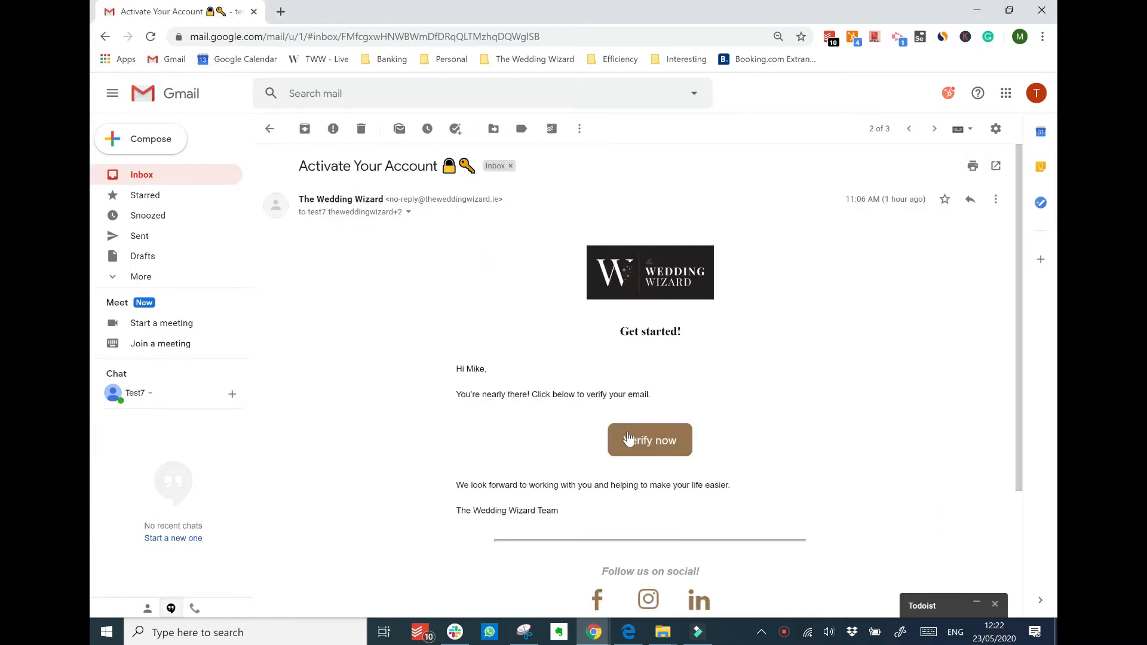
left_click(630, 441)
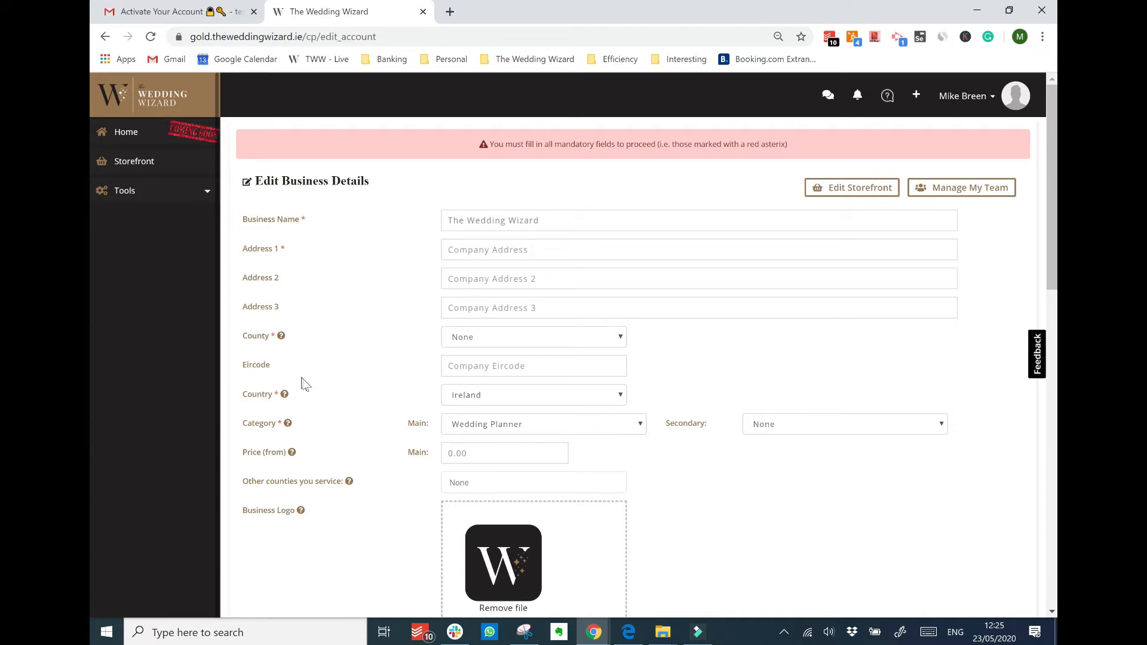
Enter the business's two address lines, choose the county, and accept the suggested Eircode
mouse_move(282, 339)
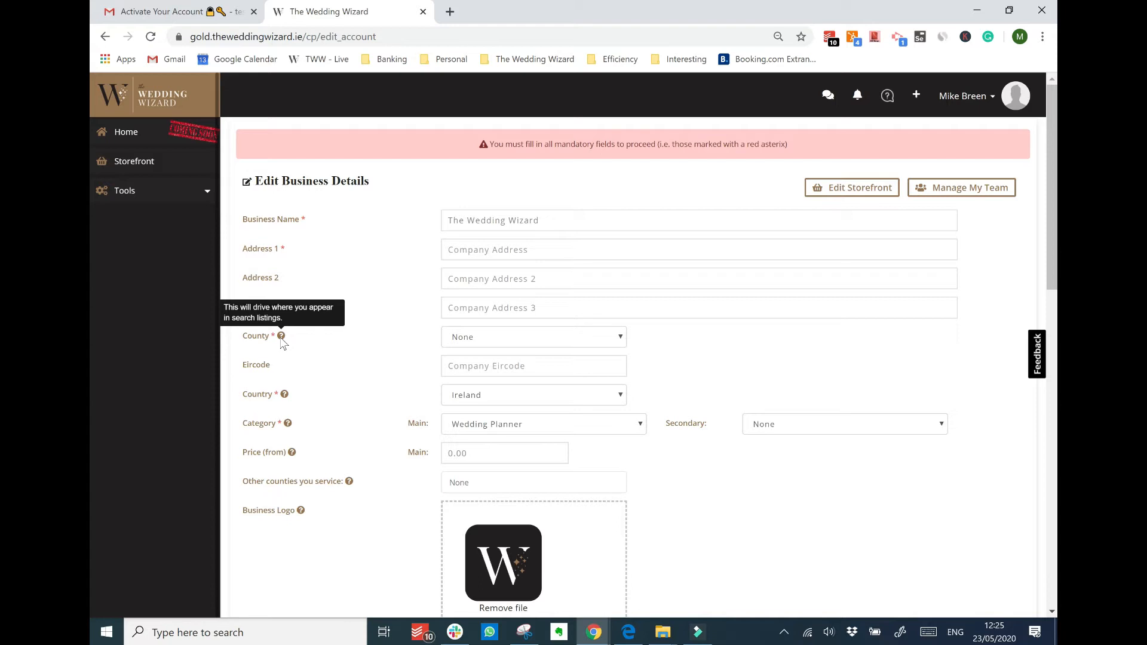
left_click(526, 249)
key("Tab")
key("Tab")
key("Tab")
key("k")
key("Tab")
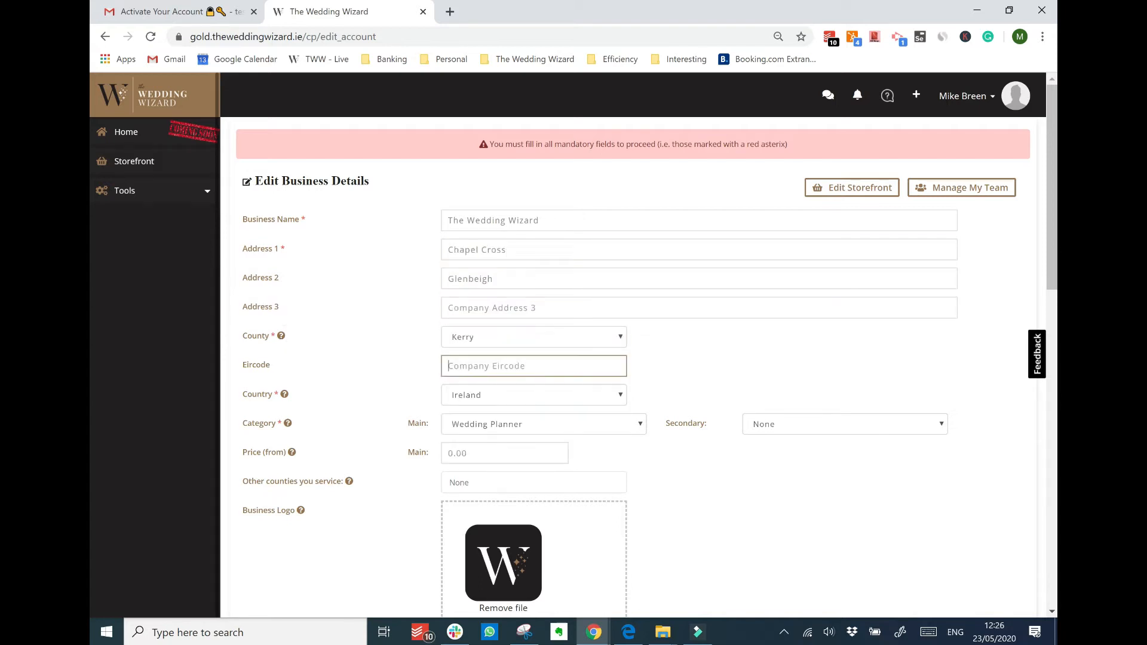
key("Down")
key("Down")
key("Tab")
key("Tab")
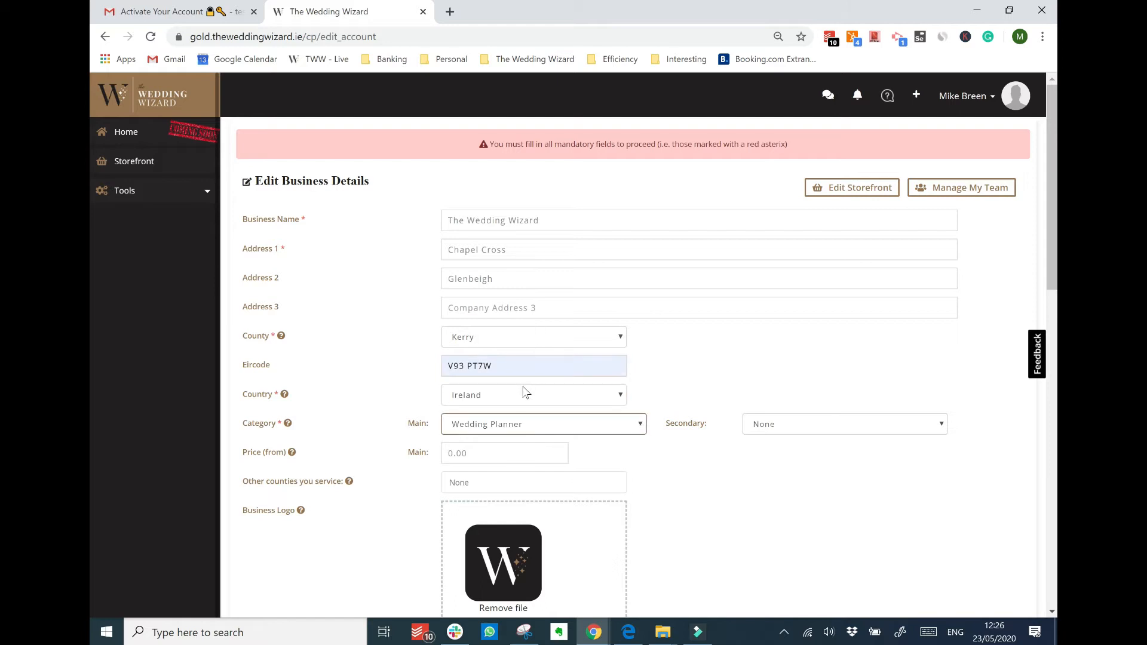
left_click(521, 425)
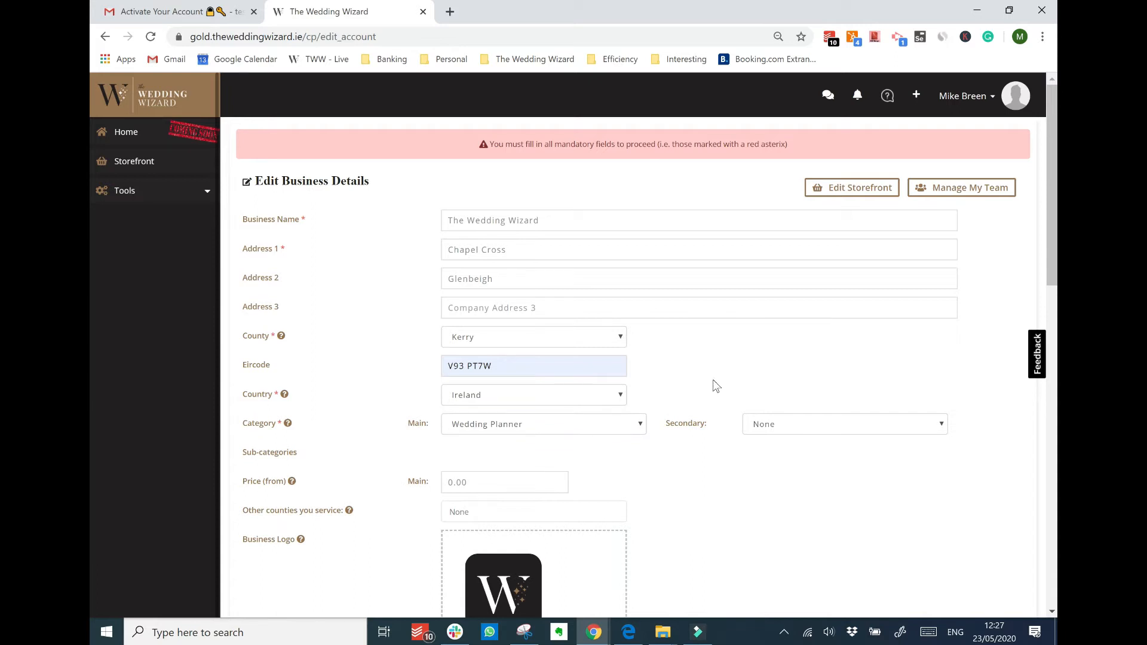
Add Wedding Services as secondary category, with starting prices 50 (main) and 200 (secondary)
left_click(762, 425)
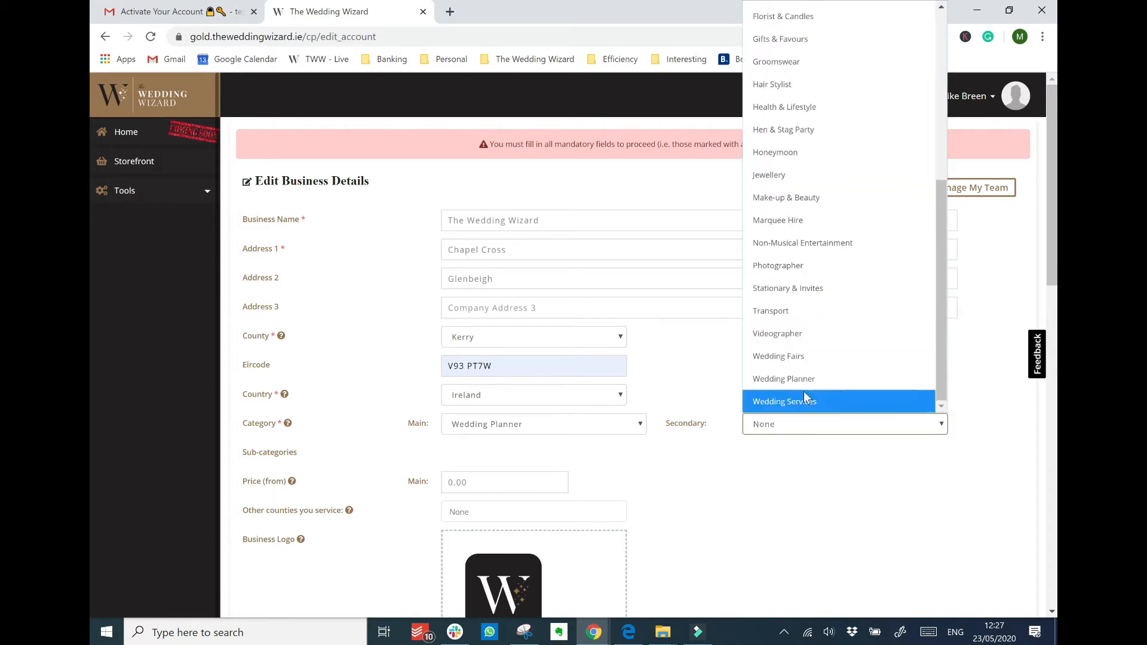
left_click(874, 400)
left_click_drag(772, 454, 709, 426)
type("200")
left_click_drag(472, 454, 358, 455)
type("50")
left_click(687, 497)
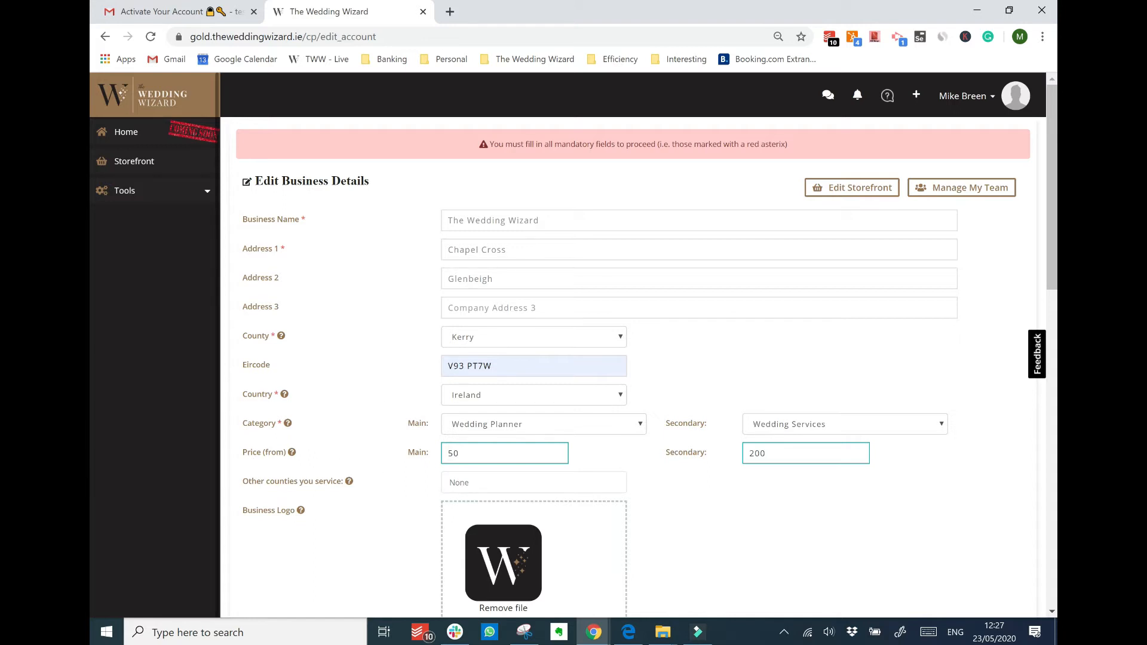
Add Carlow, Cavan, Clare, Cork and Donegal to the other counties served
left_click(478, 482)
left_click(463, 369)
left_click(463, 387)
left_click(462, 405)
left_click(462, 424)
left_click(463, 442)
scroll(669, 509, "down", 2)
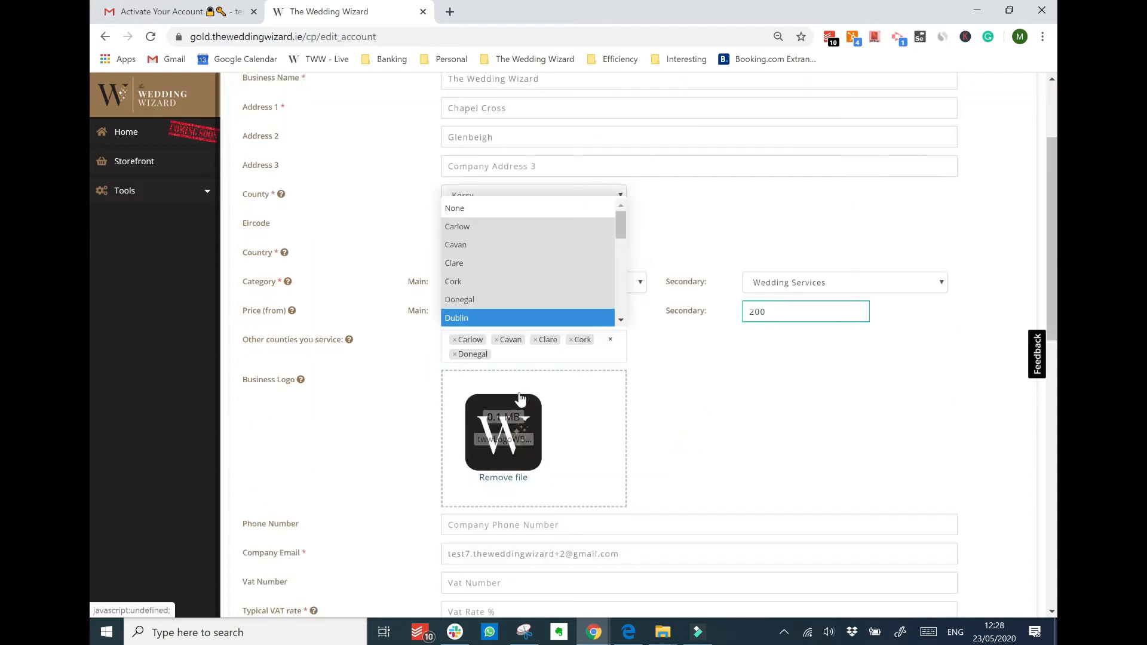
Replace the business logo with the brown logo image
left_click(503, 477)
left_click(523, 450)
double_click(453, 212)
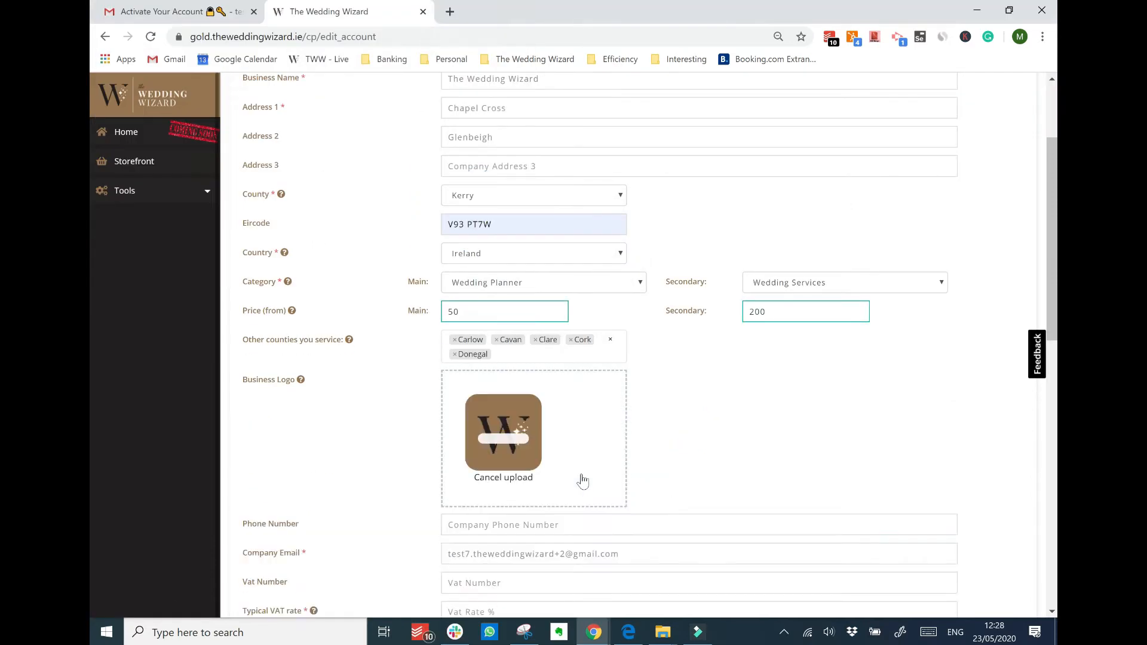
scroll(582, 482, "down", 3)
left_click(477, 395)
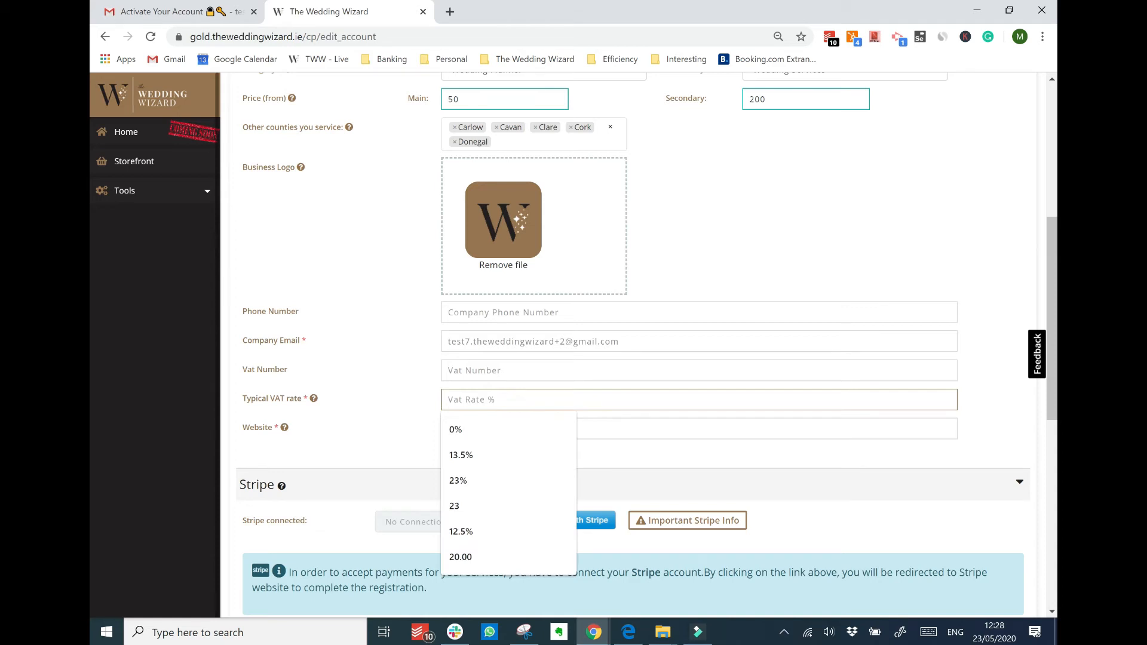
type("23")
key("Down")
key("Tab")
type("www.theweddingwizard")
left_click(490, 458)
scroll(324, 359, "down", 2)
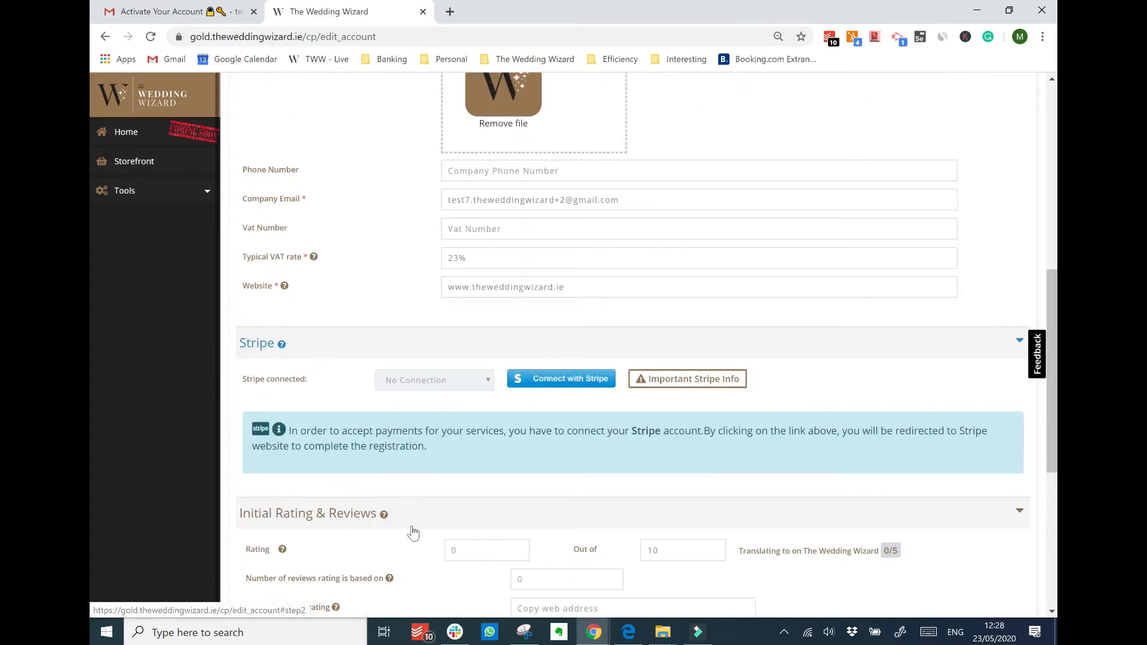
scroll(412, 567, "down", 1)
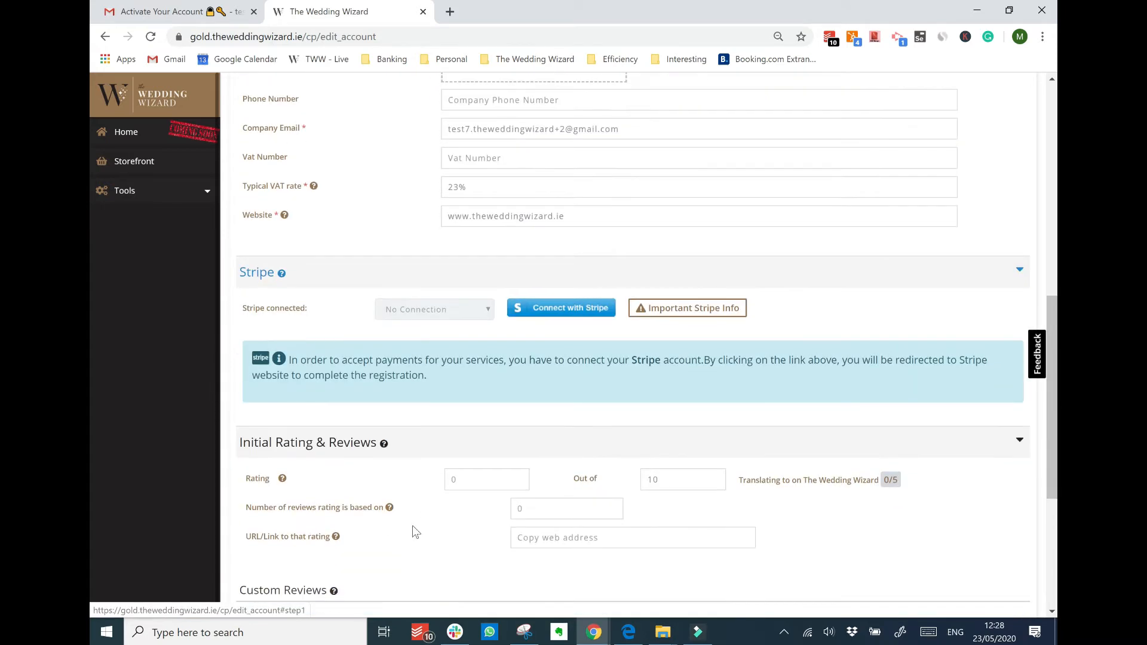
scroll(370, 466, "down", 1)
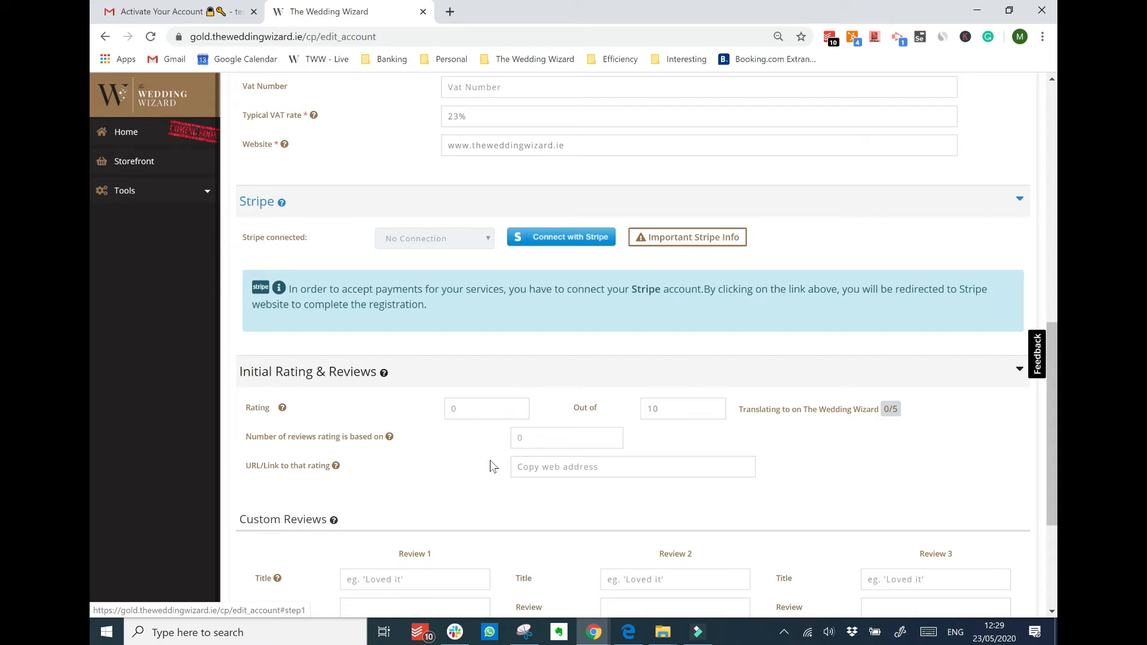
Set the initial rating to 8.5 from 25 reviews and paste the rating link
left_click(467, 411)
type("8.5")
key("Tab")
key("Tab")
type("25")
key("Tab")
key("Down")
key("Down")
key("Return")
key("Tab")
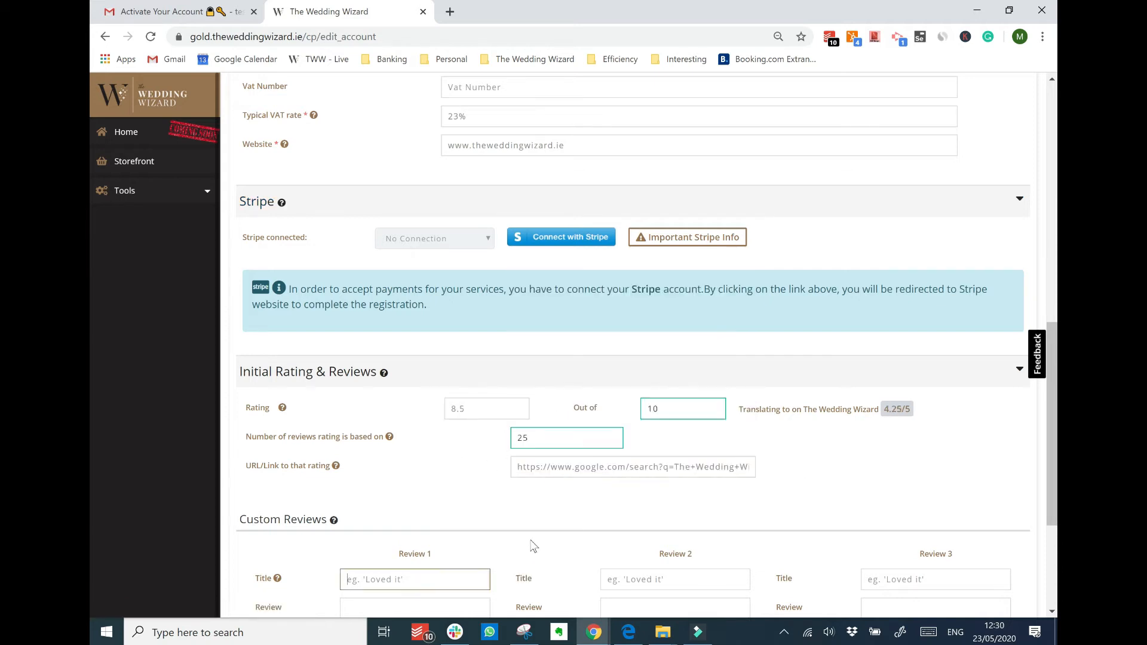
scroll(90, 330, "down", 4)
Fill review 1 with the pasted text, a reviewer name, February 2020, the link, and title 'Makes life easier!'
left_click(345, 417)
key("ctrl+v")
key("Tab")
key("Down")
type("John Smith")
key("Tab")
type("February 2020")
key("Tab")
key("super+v")
left_click(394, 436)
left_click(414, 367)
type("Makes life easier!")
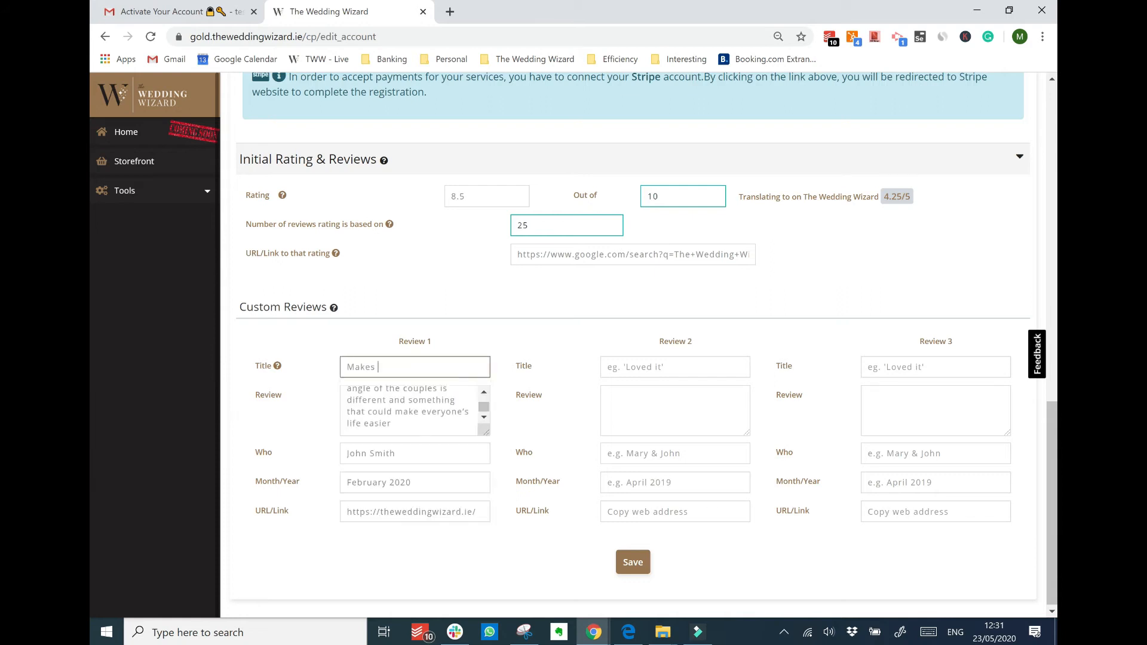
Copy review 1's title and review text into reviews 2 and 3
key("ctrl+a")
key("ctrl+c")
left_click(634, 366)
key("ctrl+v")
left_click(897, 366)
key("ctrl+v")
left_click_drag(394, 422, 307, 367)
left_click(646, 402)
type("Coming at this from the angle of the couples is different and something that could make everyone’s life easier")
left_click(902, 401)
Copy review 1's reviewer name and 'February 2020' into reviews 2 and 3
left_click_drag(418, 451, 344, 451)
left_click(675, 452)
type("John Smith")
left_click(936, 451)
type("John Smith")
left_click_drag(431, 481, 344, 480)
key("ctrl+c")
left_click(717, 481)
key("ctrl+v")
left_click(936, 480)
key("ctrl+v")
Copy review 1's website link into reviews 2 and 3
left_click_drag(478, 509, 344, 509)
left_click(676, 509)
type("https://theweddingwizard.ie/")
left_click(909, 509)
type("https://theweddingwizard.ie/")
scroll(909, 509, "up", 2)
scroll(908, 509, "down", 2)
scroll(726, 449, "up", 3)
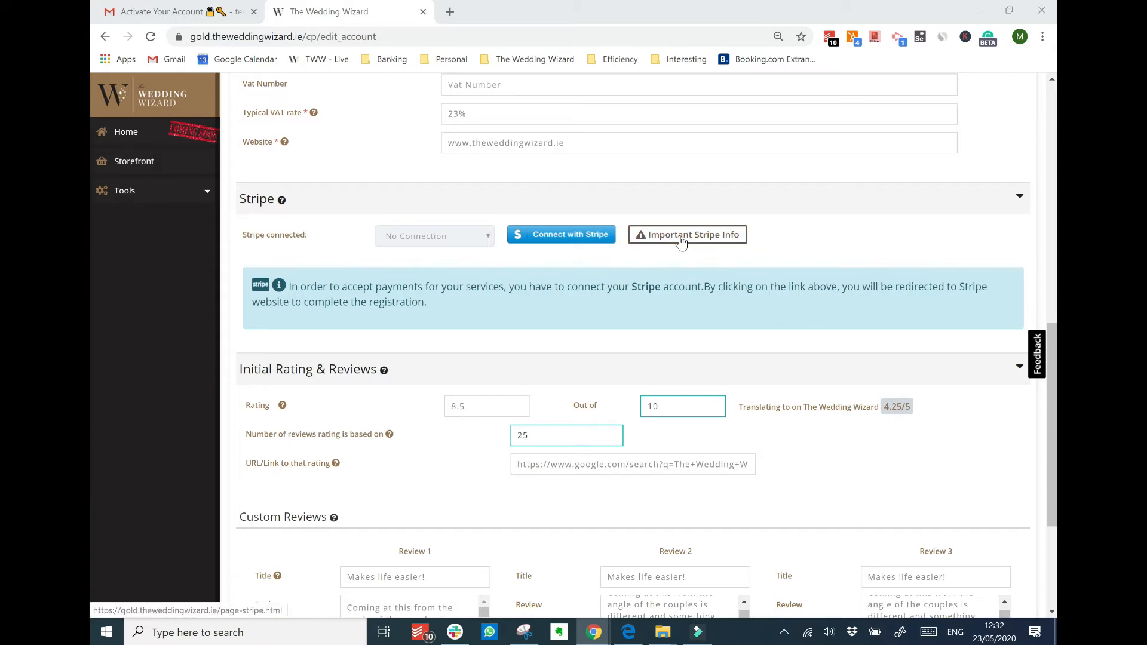
Start Connect with Stripe, try the Sign in link, then go back to the activation form
left_click(583, 242)
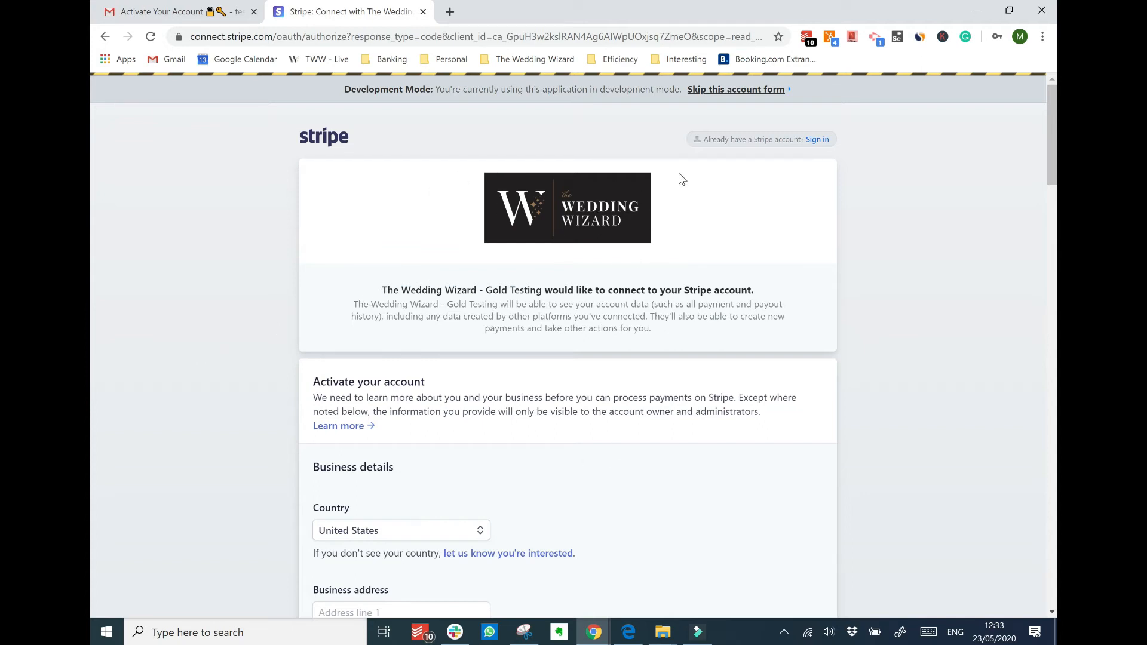
left_click(814, 142)
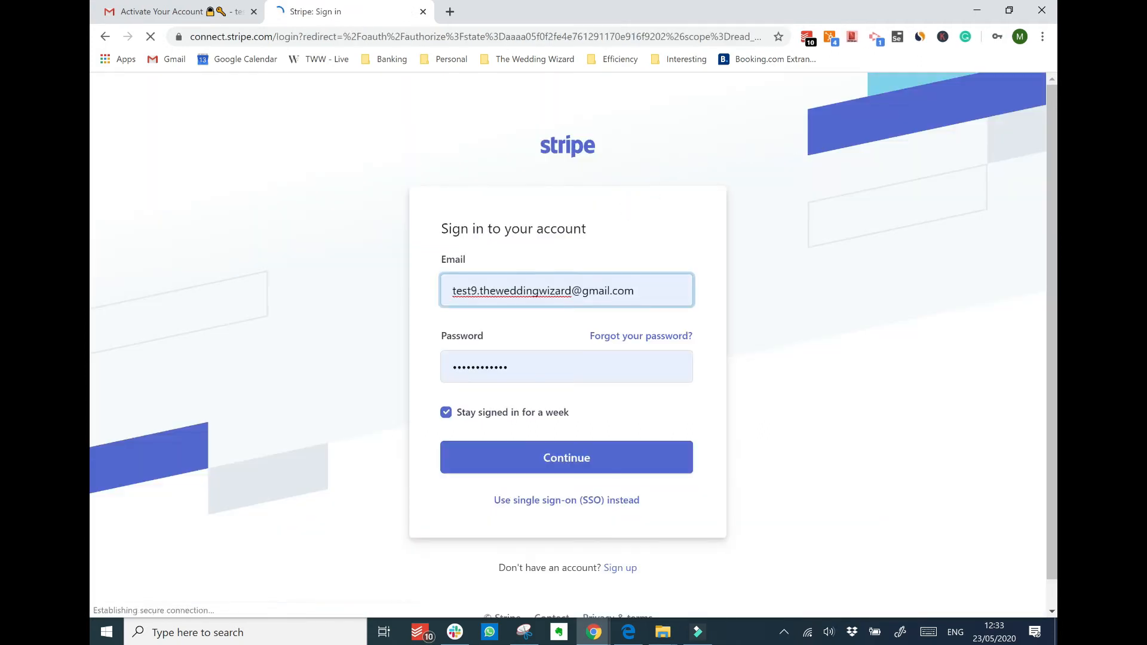
left_click(106, 37)
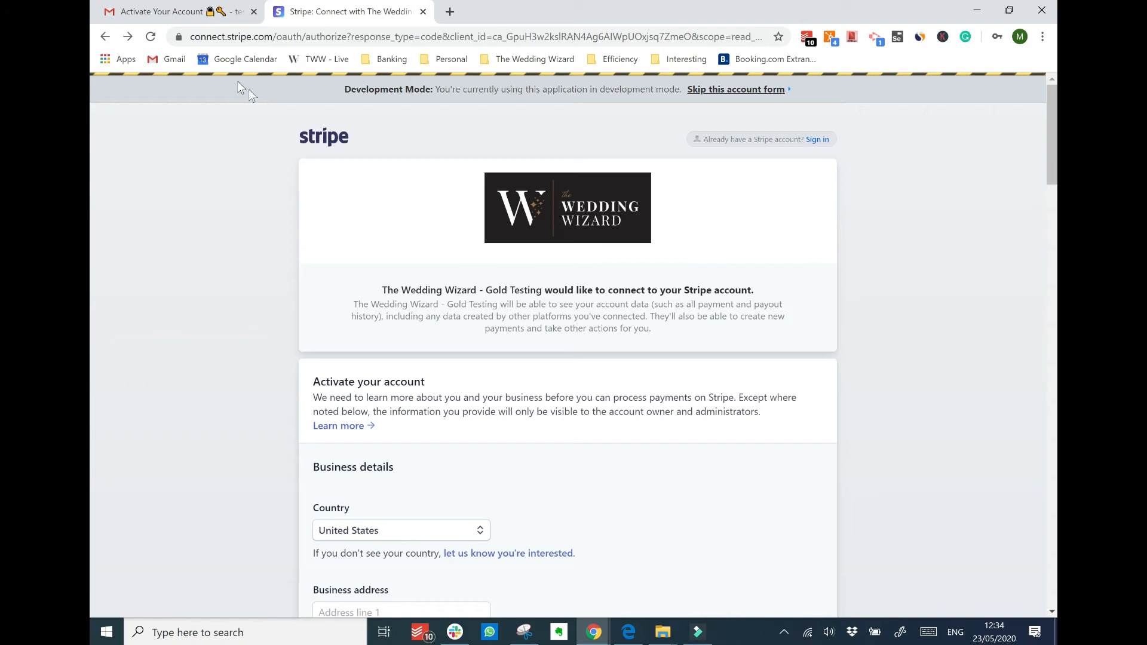
Choose Ireland as the country on Stripe's activation form and scroll to the authorize button
scroll(422, 317, "down", 4)
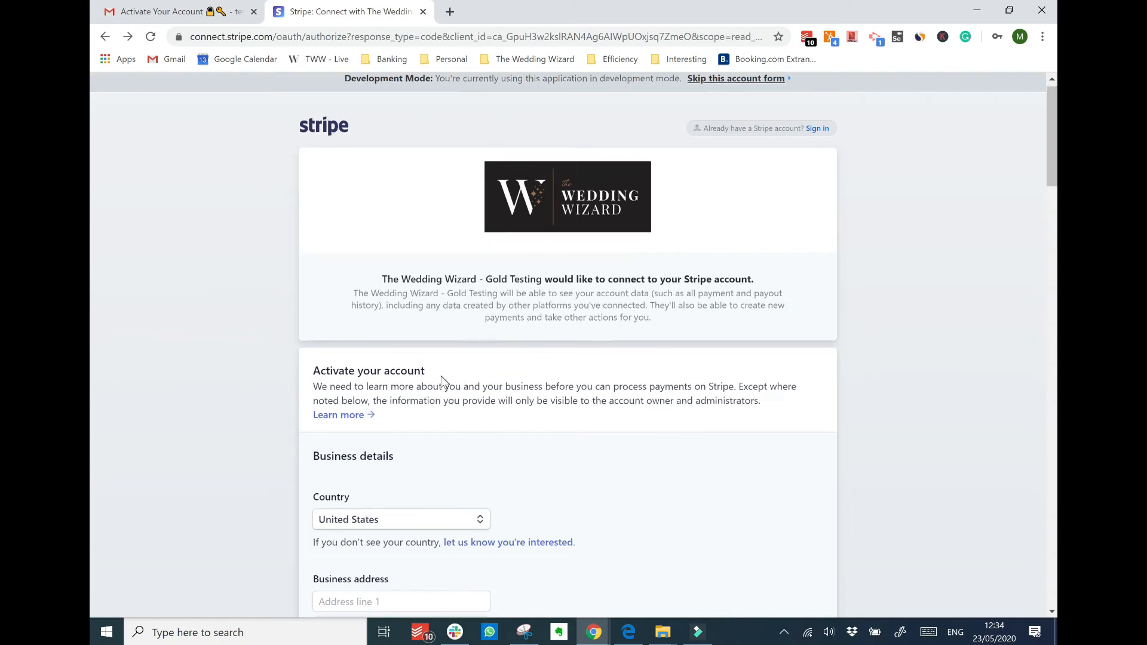
left_click(456, 317)
scroll(377, 173, "up", 8)
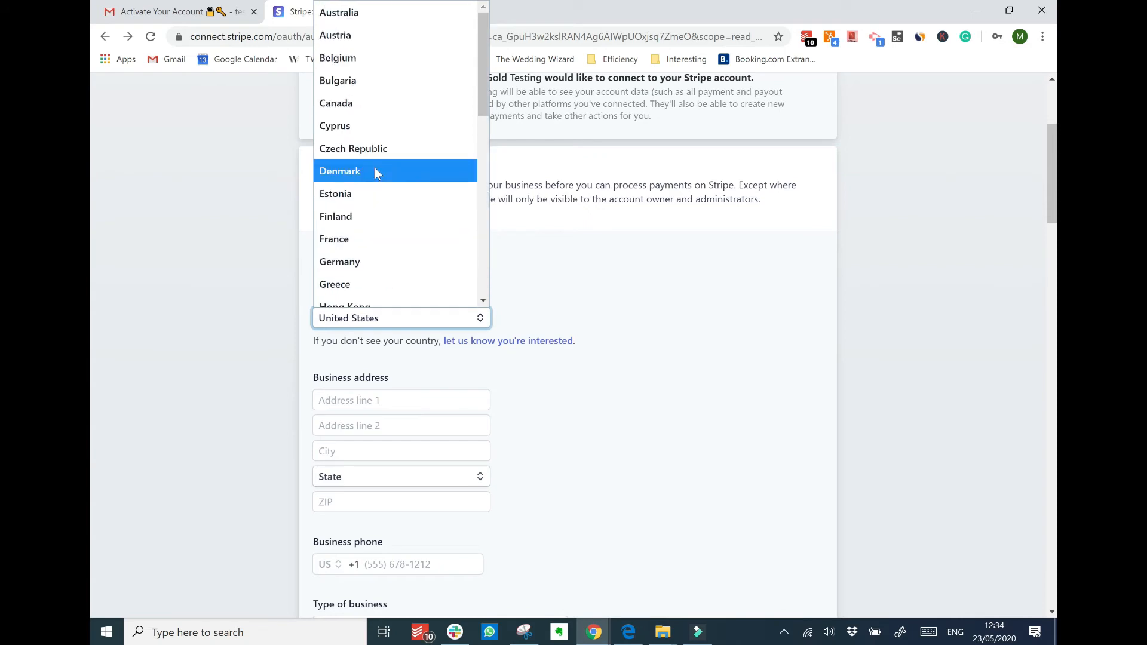
scroll(375, 169, "down", 4)
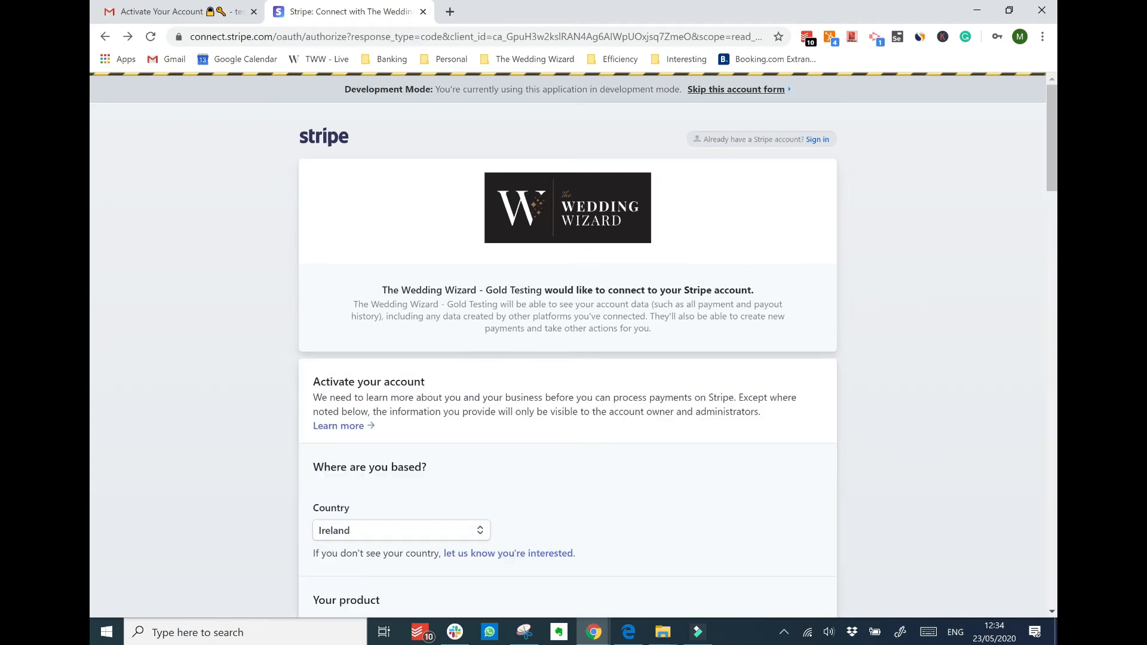
scroll(567, 359, "down", 15)
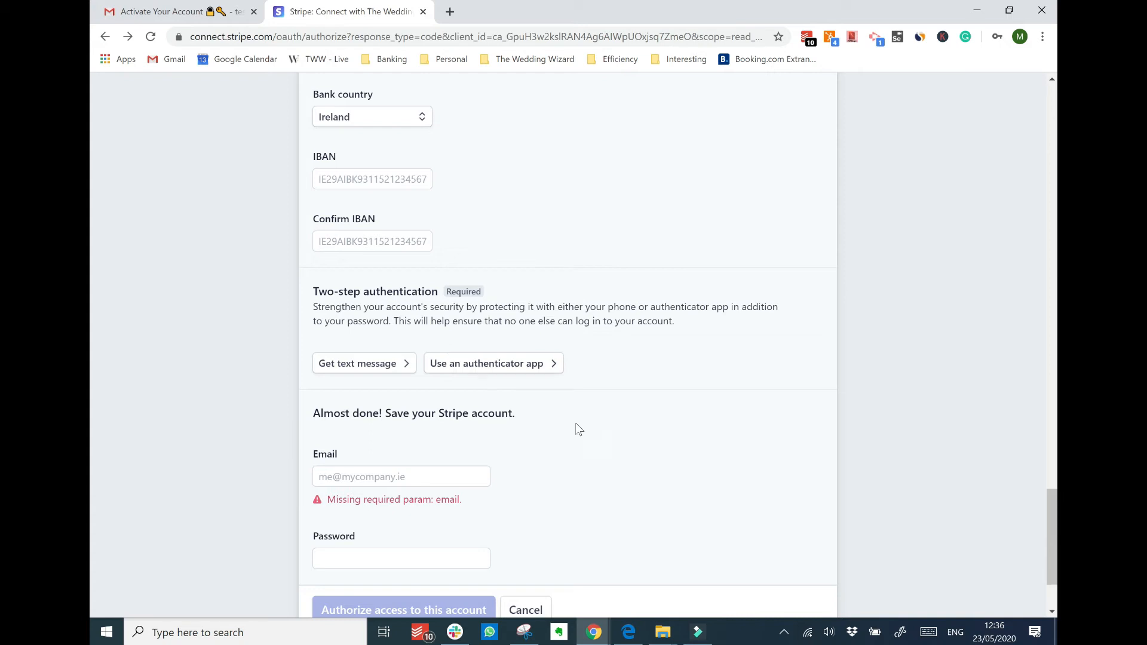
scroll(443, 498, "down", 2)
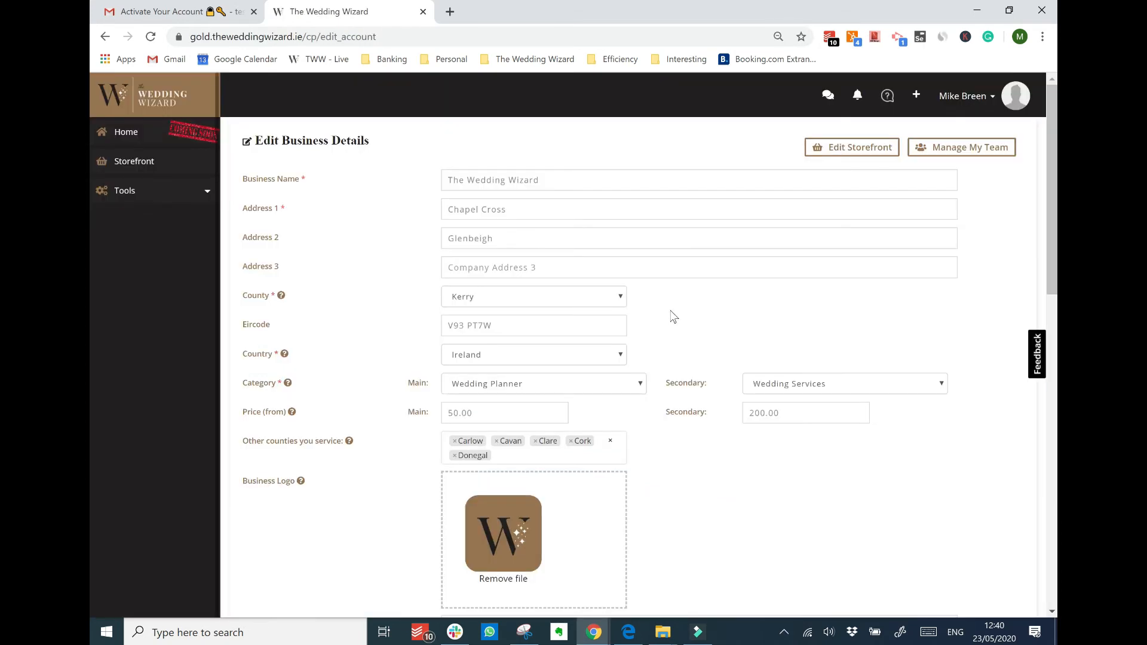
Scroll past the connected Stripe section and save the Edit Business Details page
scroll(674, 317, "down", 5)
scroll(670, 316, "down", 2)
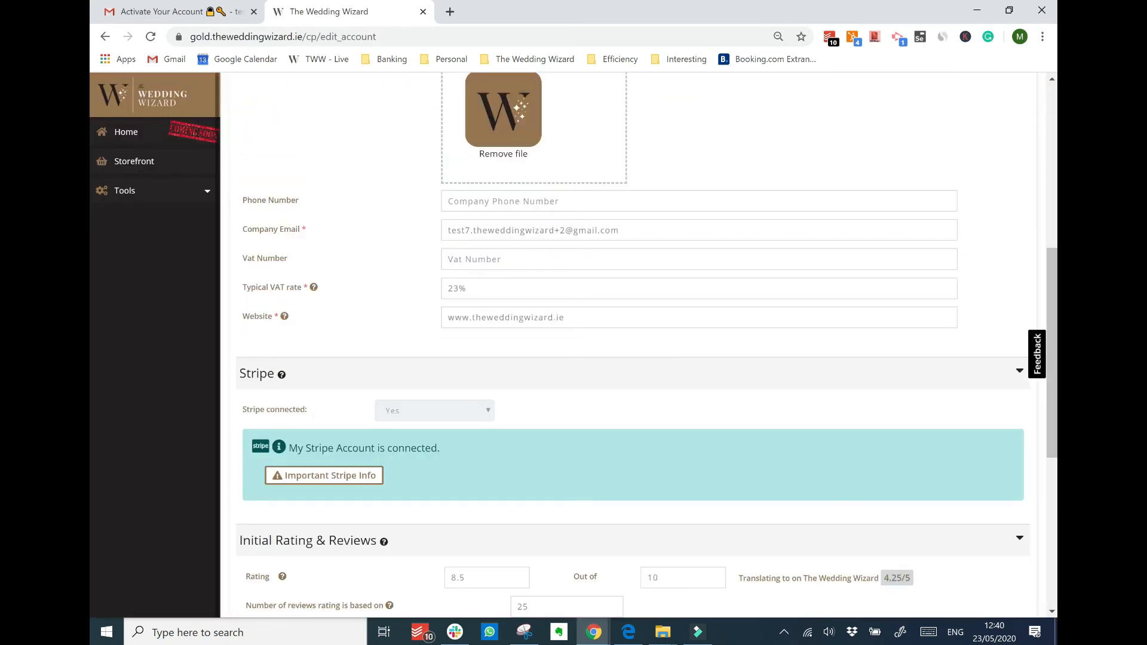
scroll(589, 427, "down", 6)
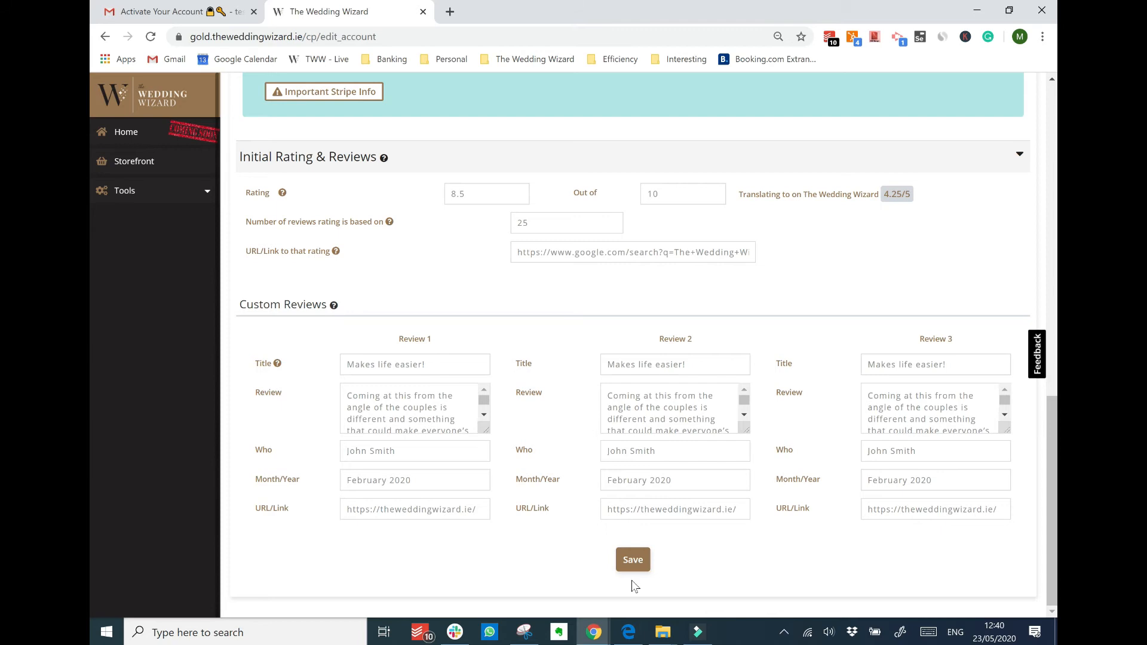
left_click(634, 563)
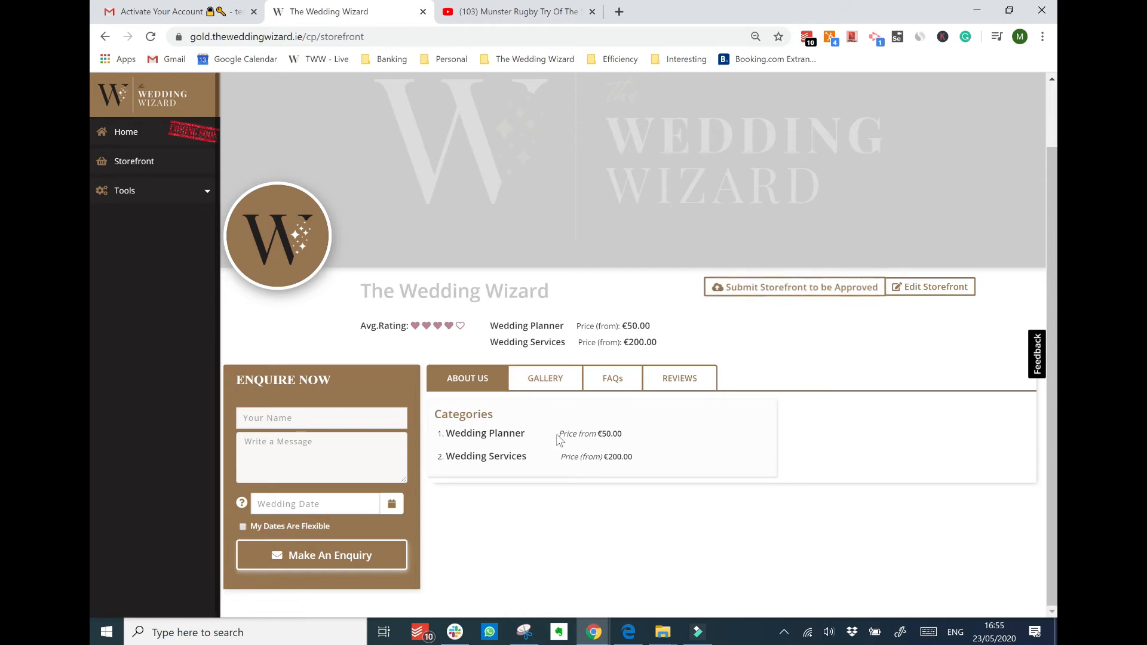
Open Edit Storefront, preview the search listing, then close the preview
left_click(935, 289)
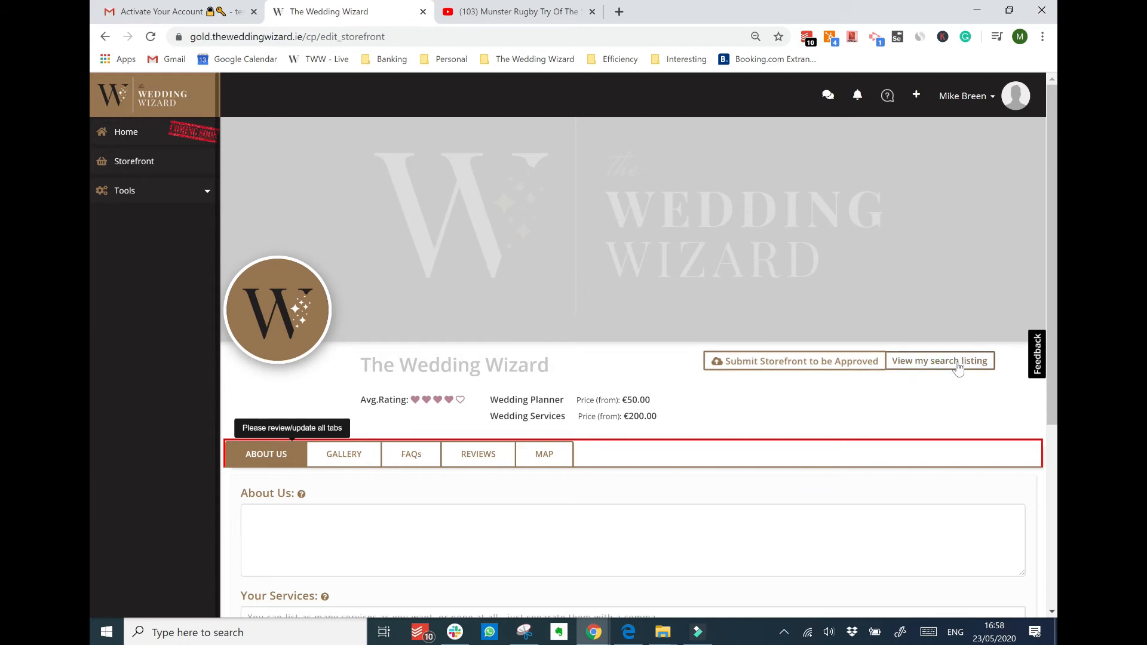
left_click(934, 361)
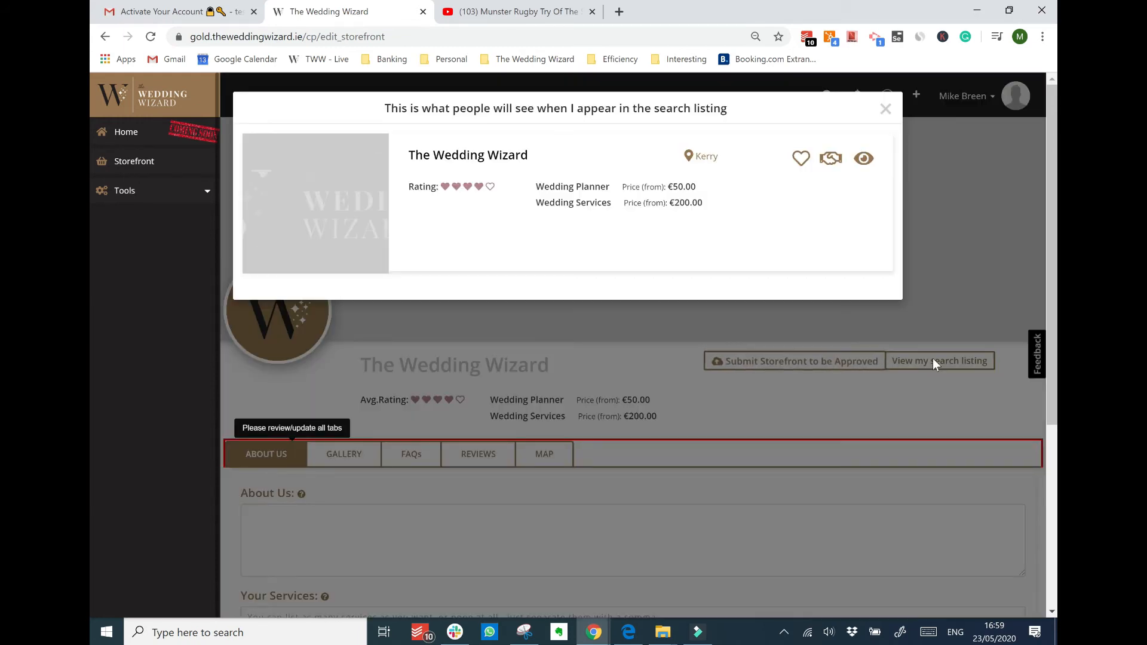
left_click(885, 108)
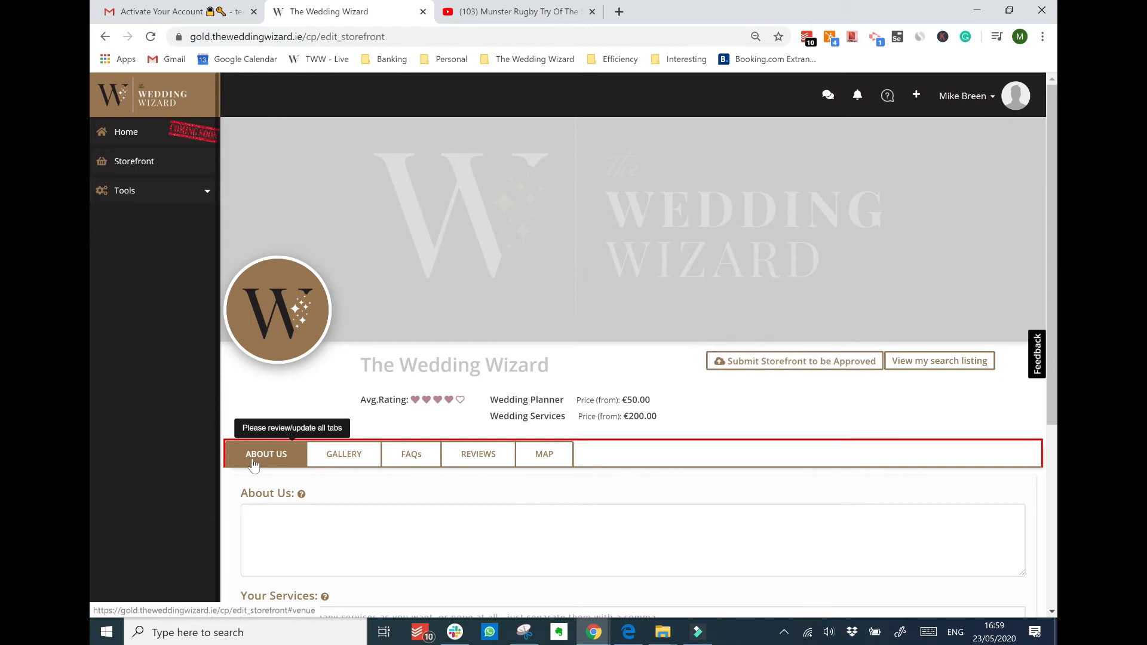
Show and then hide the storefront's reviews section, returning to About Us
left_click(483, 458)
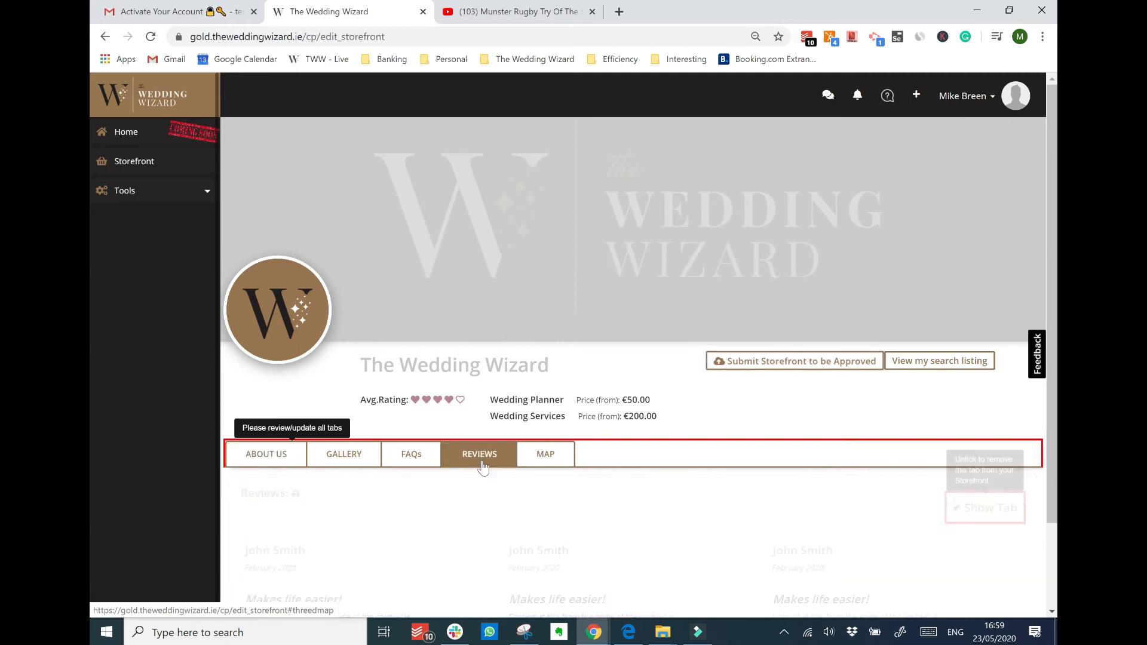
scroll(717, 487, "down", 2)
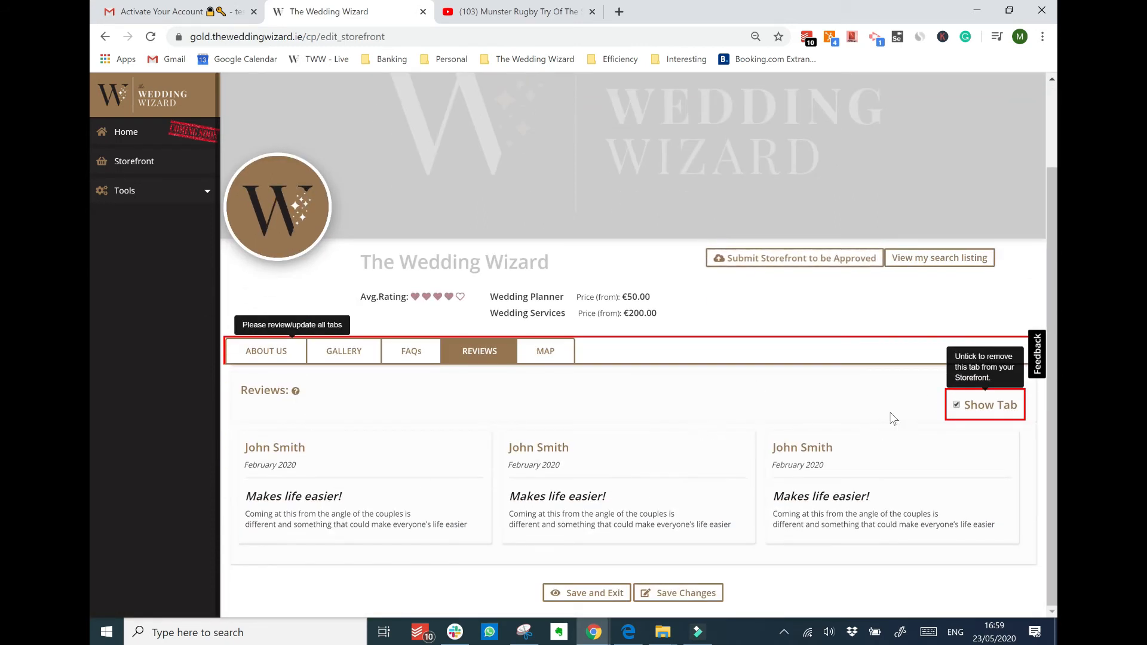
left_click(957, 406)
left_click(251, 355)
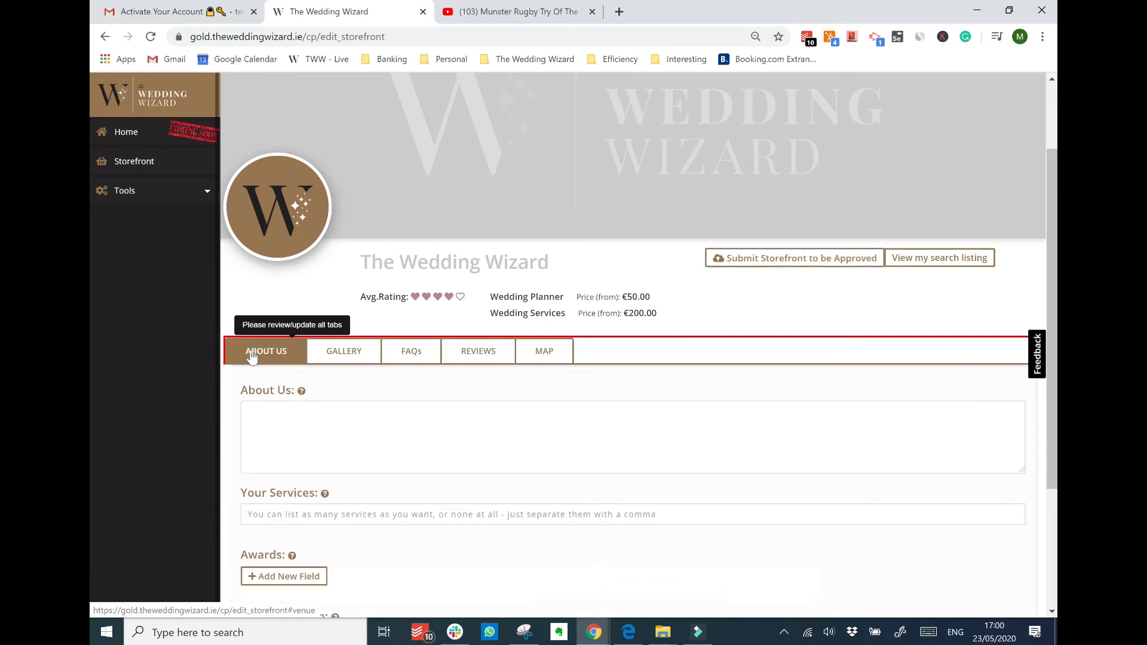
scroll(251, 354, "down", 3)
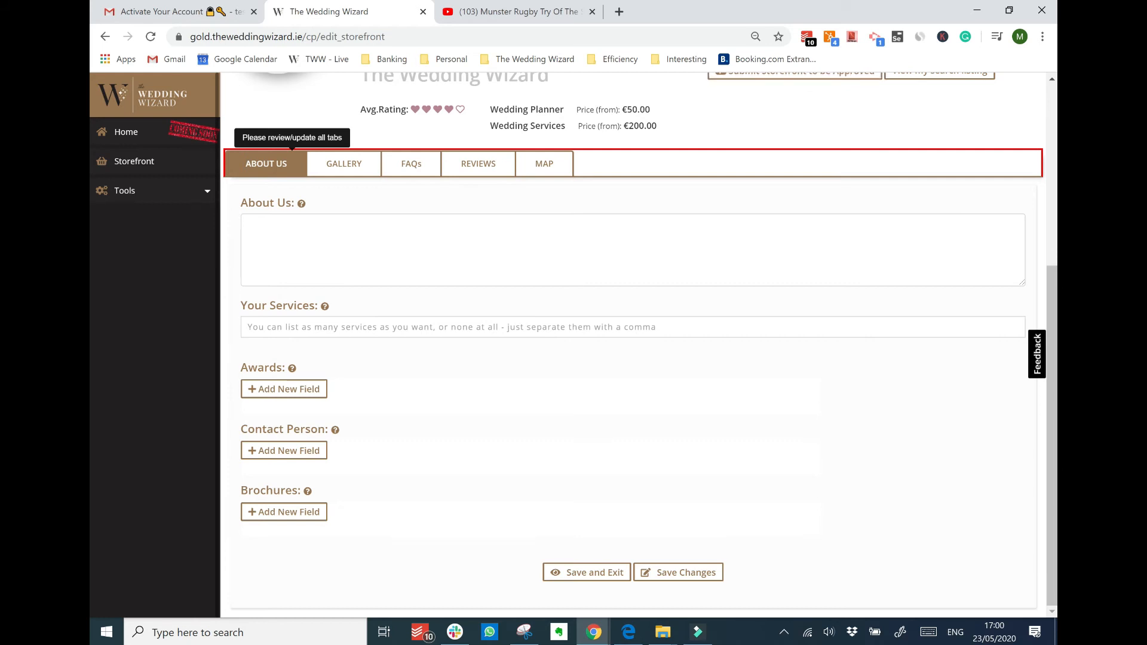
Add new award, contact person and brochure entries to the About Us details
left_click(283, 389)
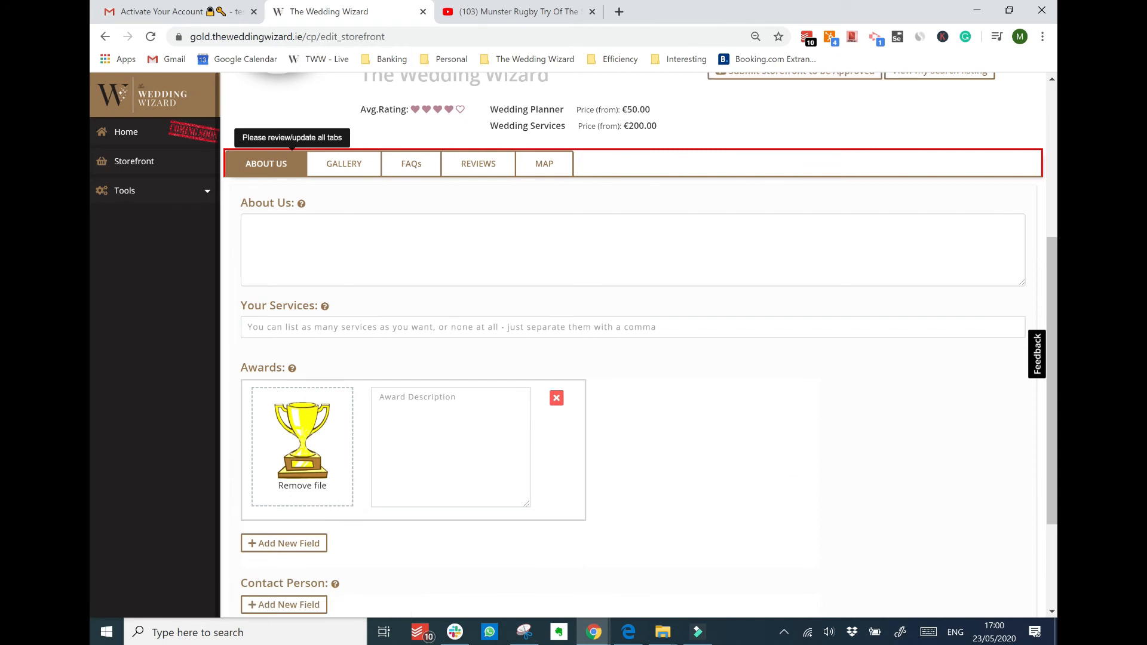
scroll(383, 517, "down", 1)
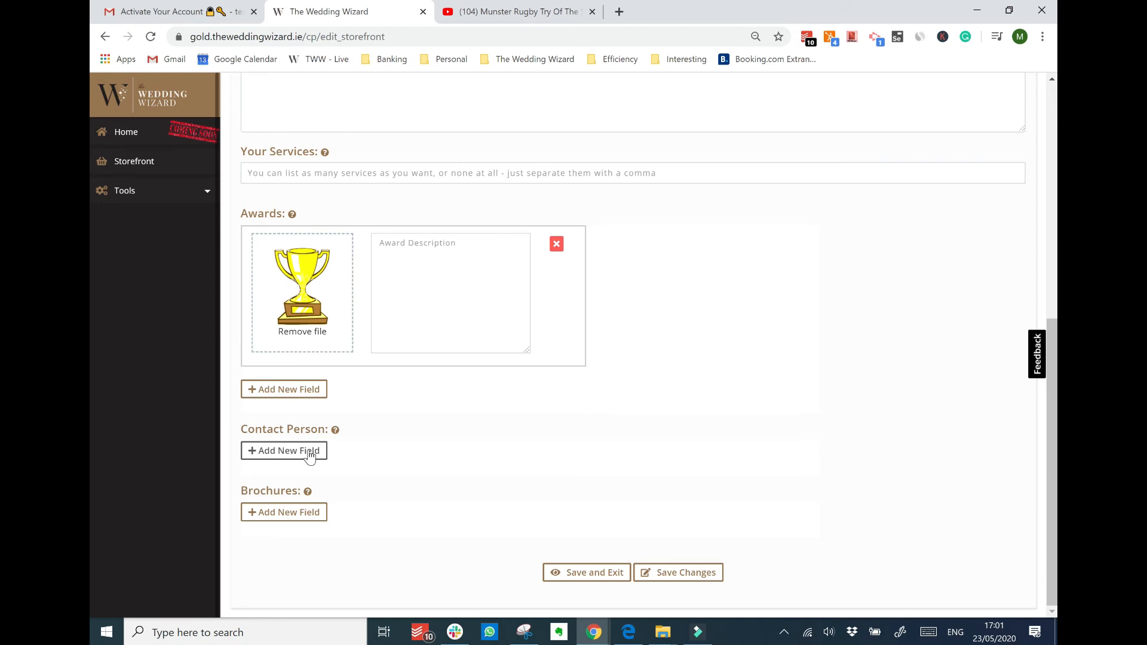
left_click(309, 456)
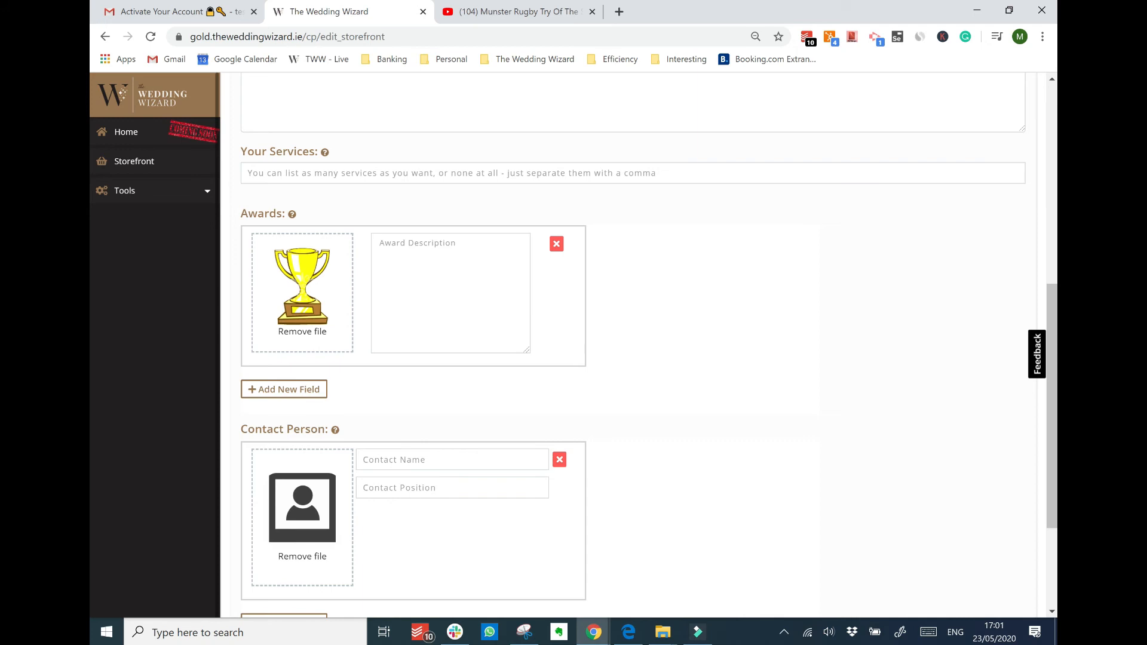
scroll(311, 536, "down", 3)
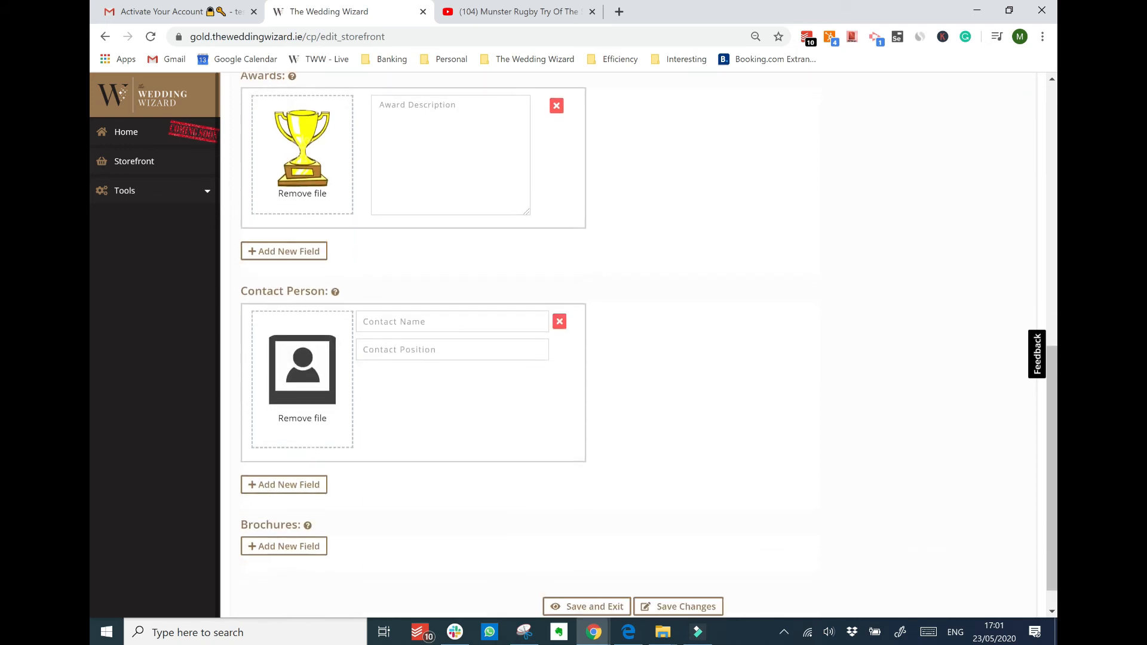
left_click(302, 517)
scroll(335, 513, "down", 3)
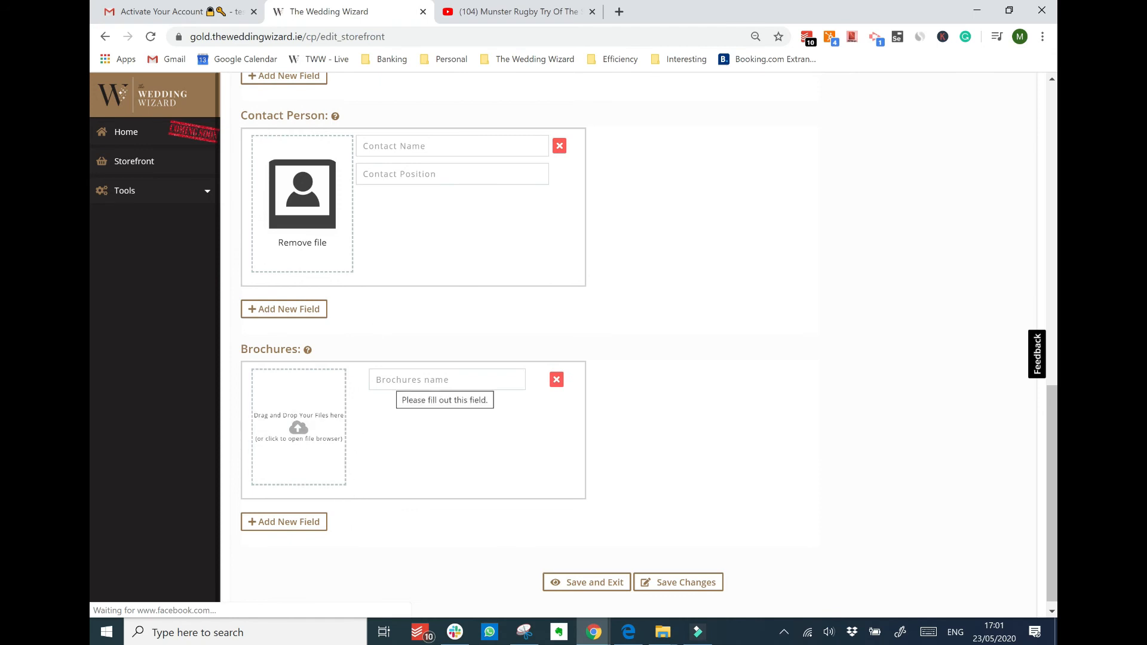
scroll(392, 380, "up", 11)
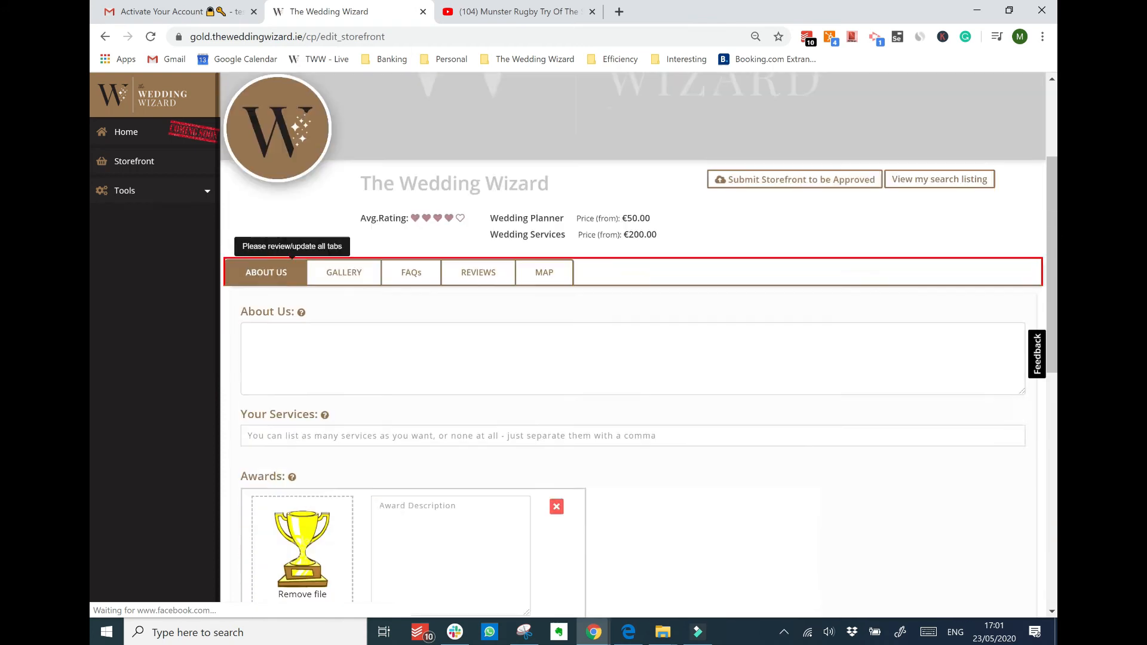
scroll(392, 380, "down", 2)
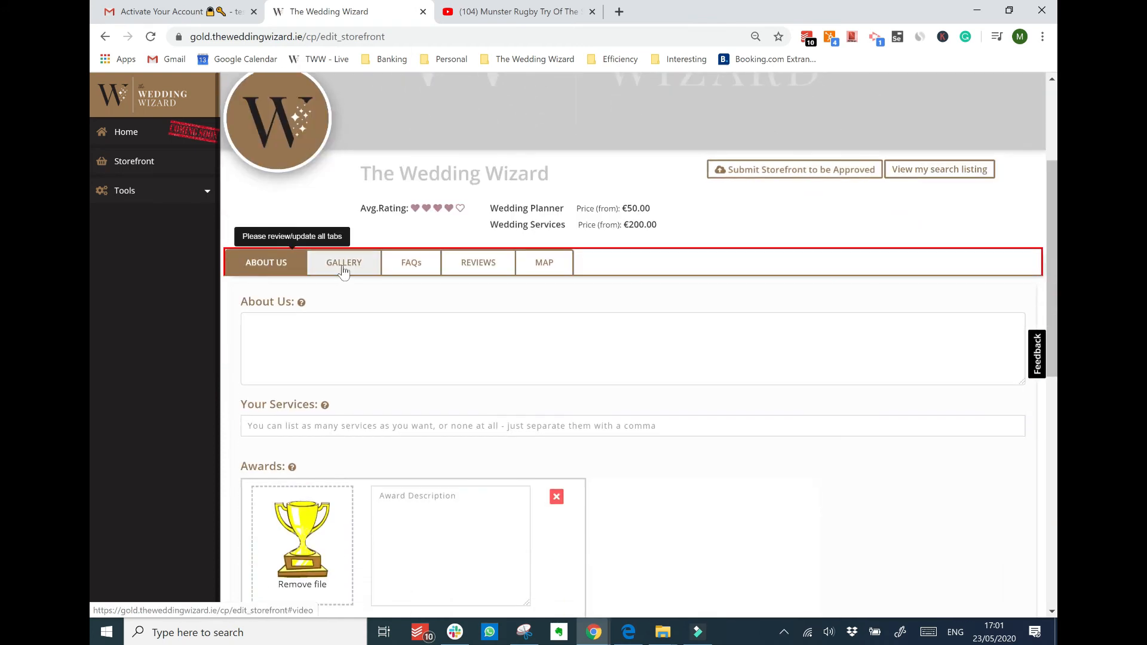
Add a YouTube link field in the Gallery and copy the Munster Rugby video's URL
left_click(344, 270)
left_click(313, 255)
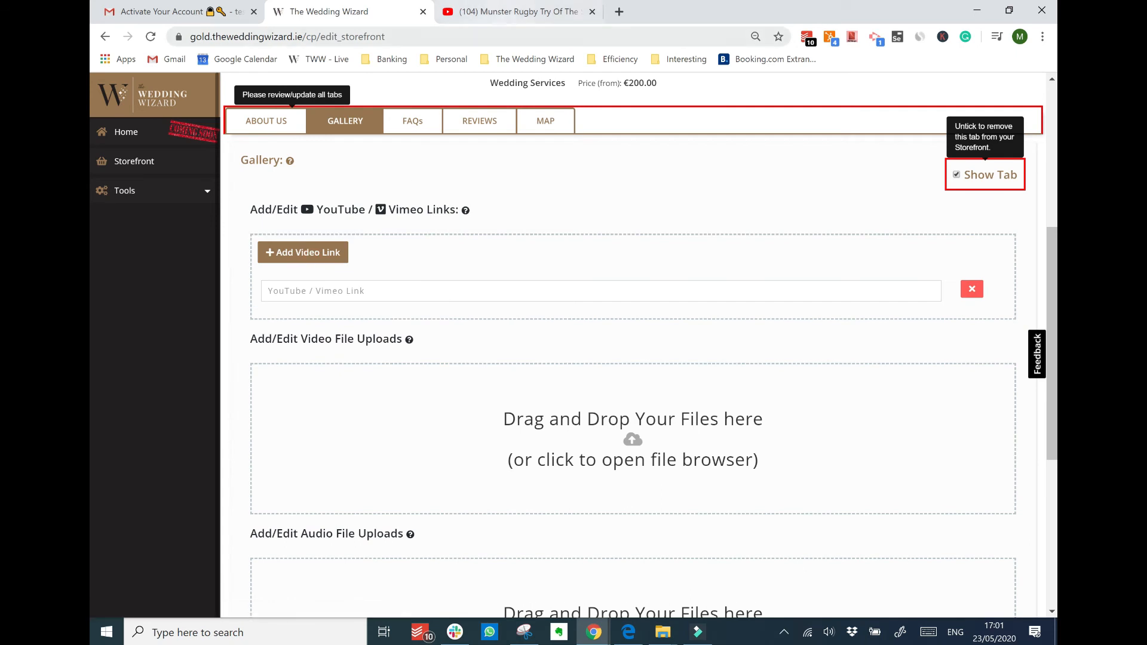
left_click(515, 11)
left_click(364, 39)
key("ctrl+c")
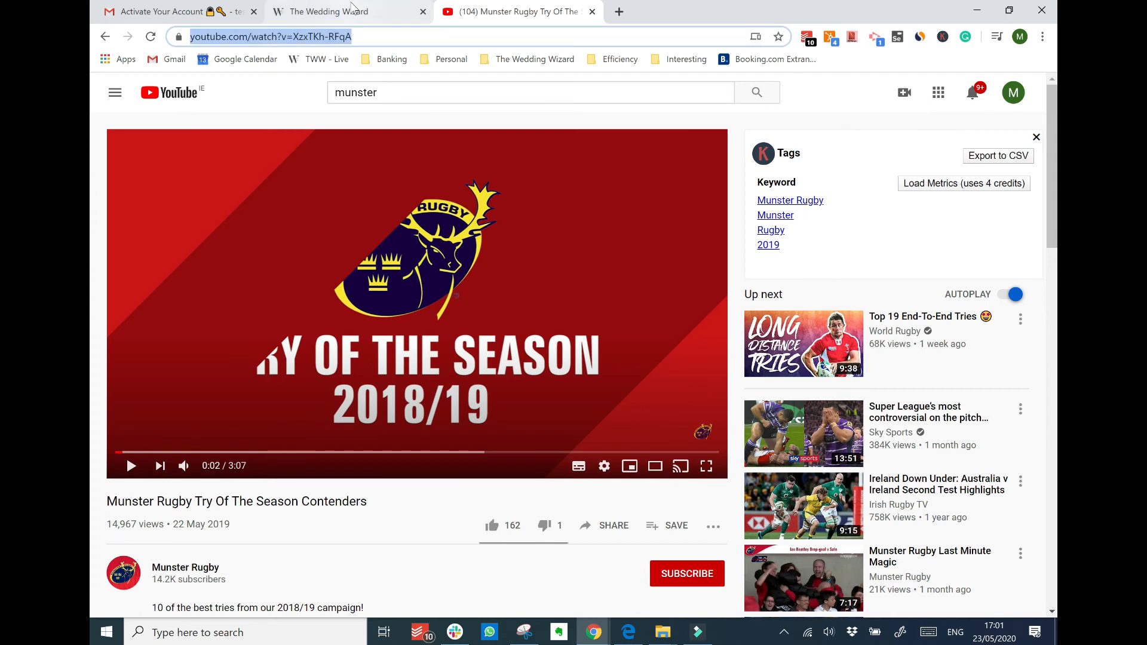
Paste the rugby video URL into the Gallery's YouTube / Vimeo Link field
left_click(359, 14)
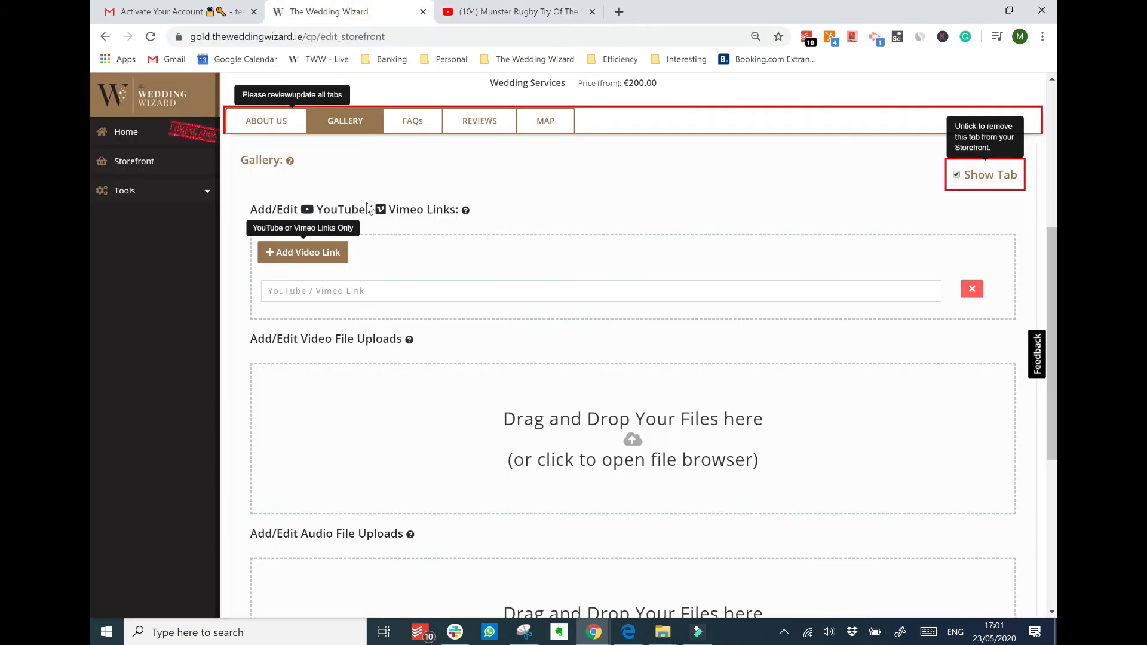
left_click(321, 282)
key("ctrl+v")
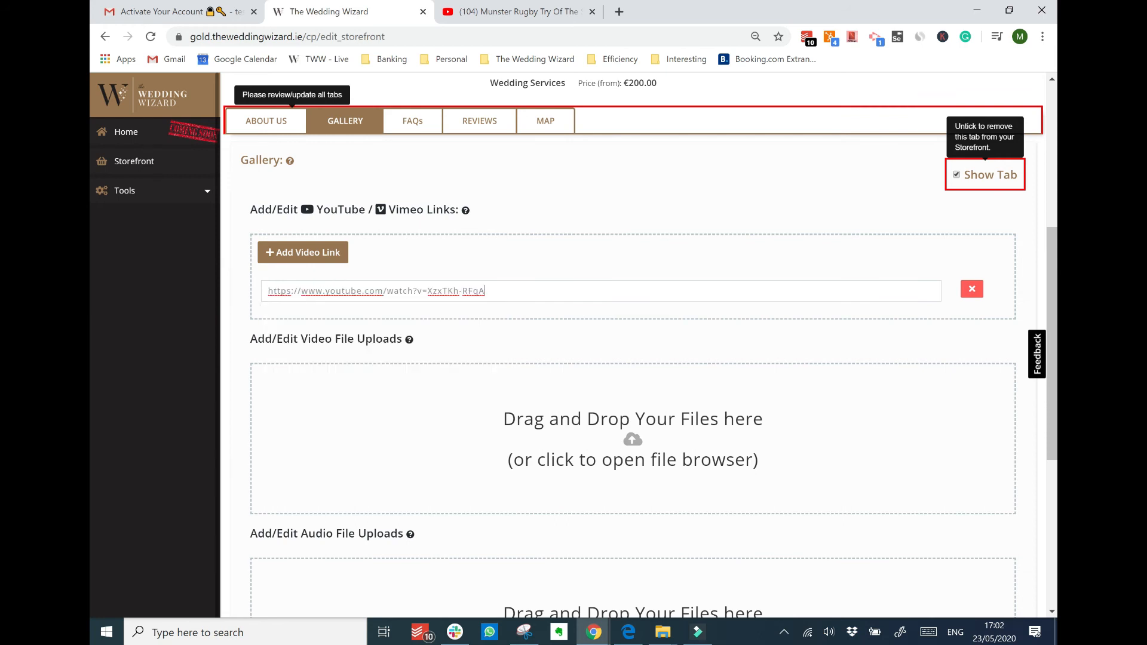
scroll(518, 279, "down", 1)
scroll(428, 293, "down", 1)
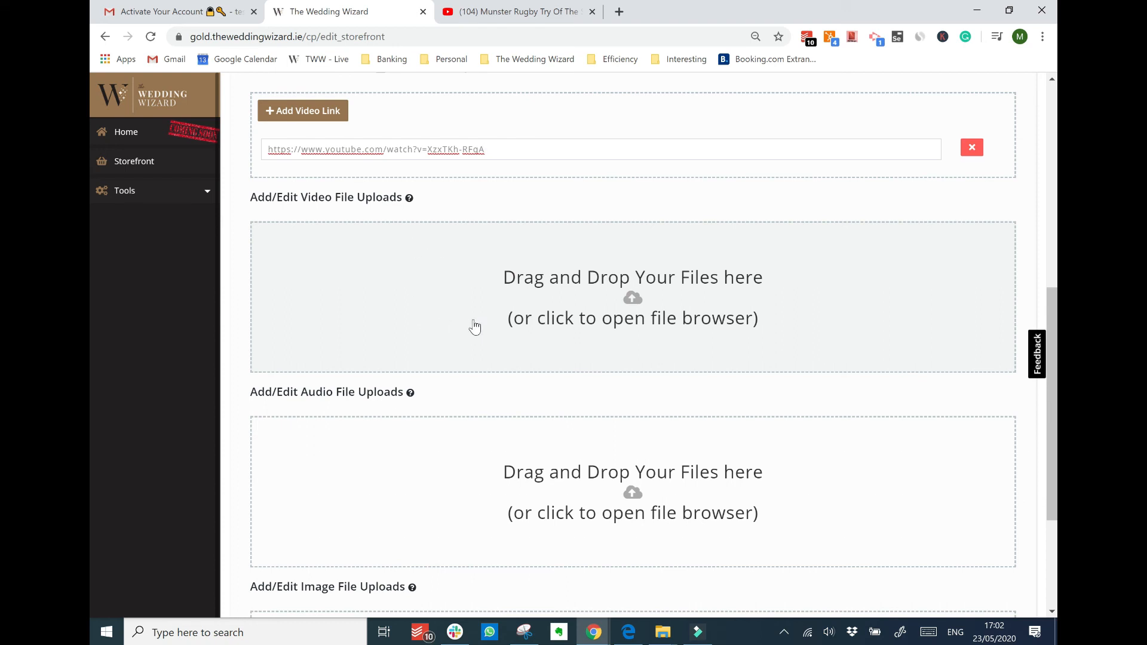
scroll(474, 328, "down", 2)
scroll(460, 412, "down", 1)
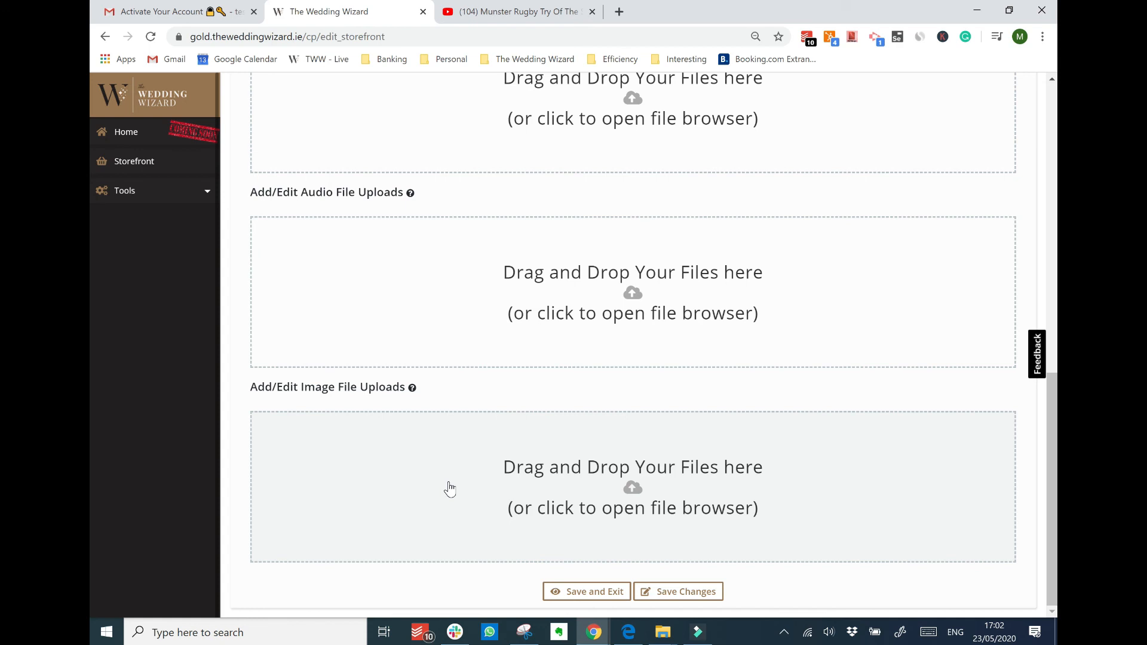
scroll(450, 488, "up", 15)
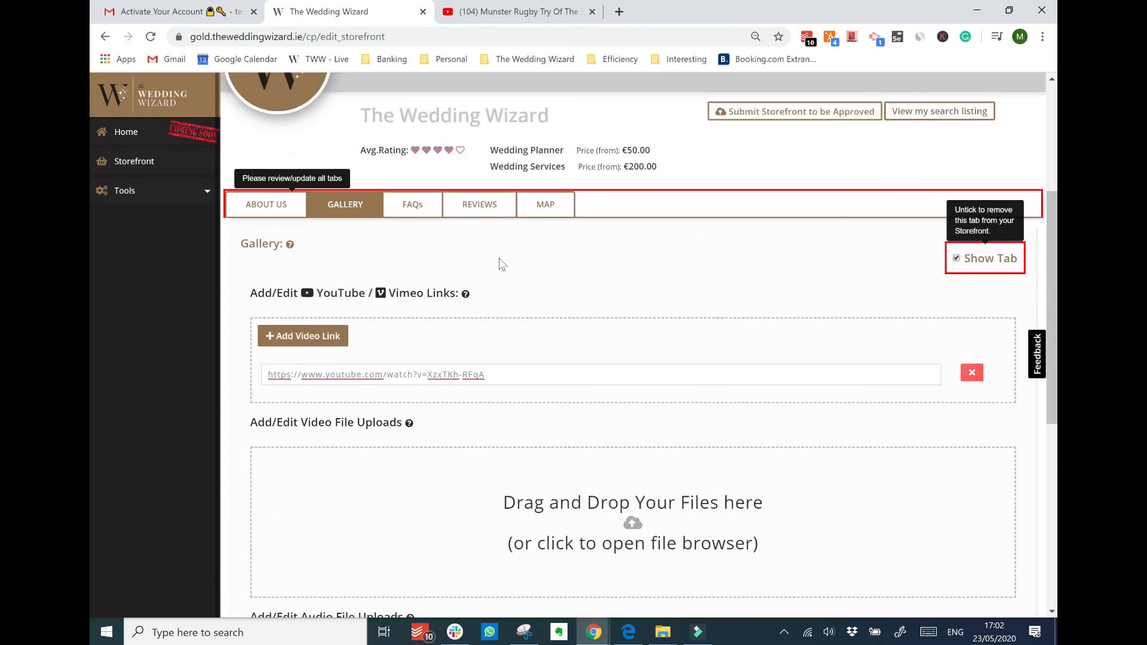
Check the storefront's FAQs, Reviews and Map sections one after another
left_click(410, 201)
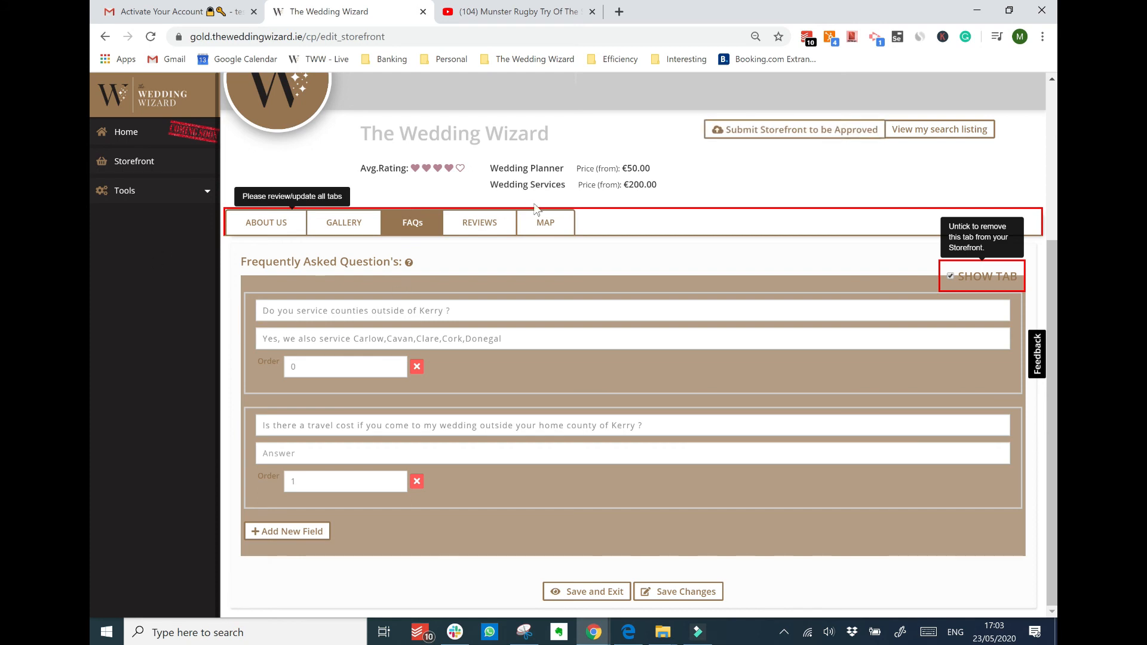
left_click(490, 228)
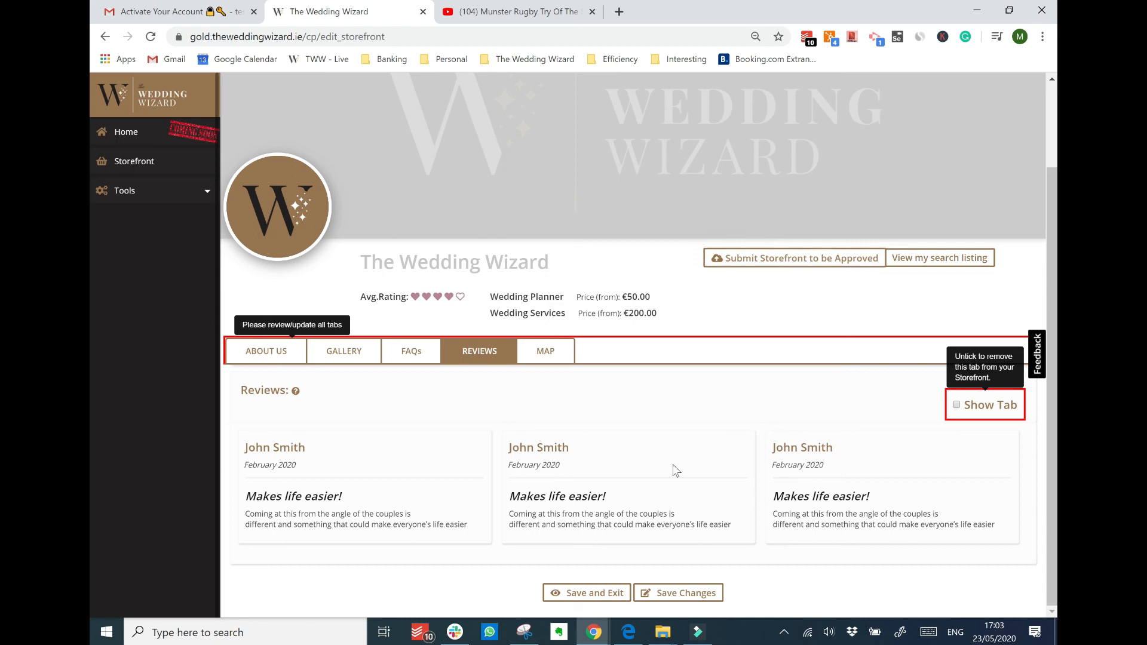
left_click(546, 354)
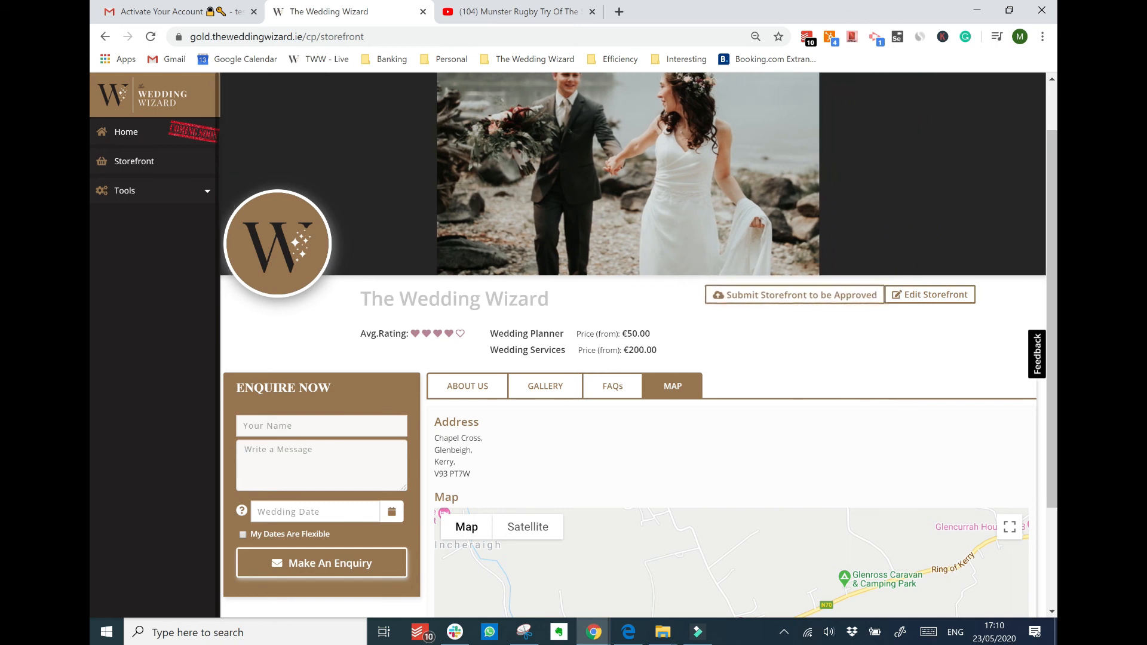
Preview the search listing, then submit the storefront for approval
left_click(612, 386)
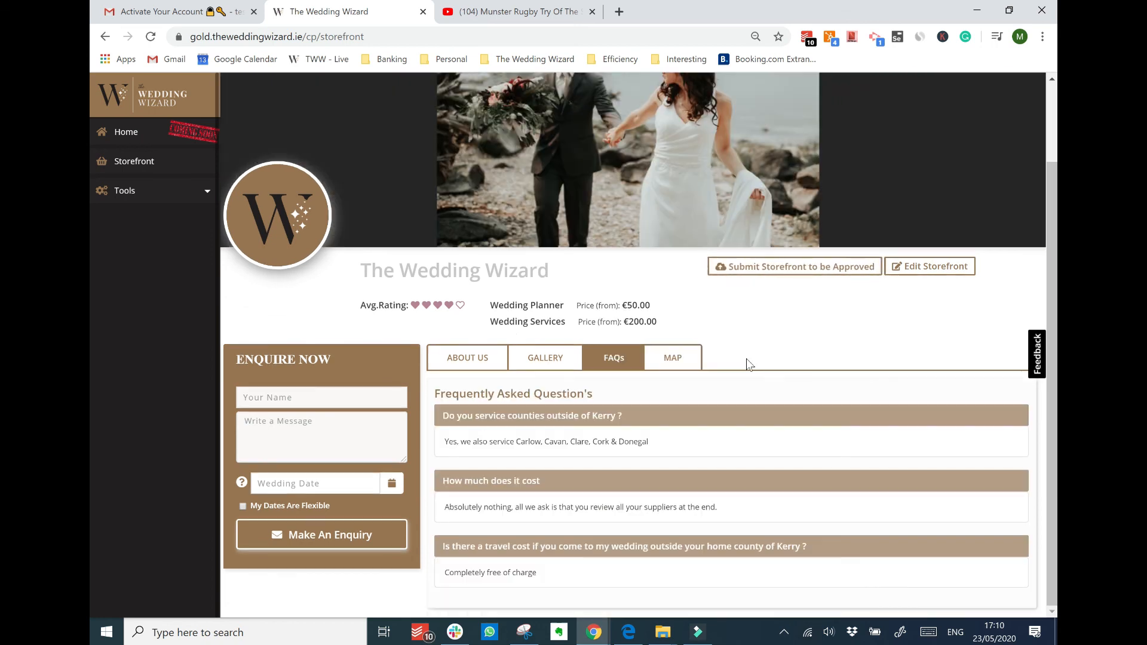
left_click(926, 269)
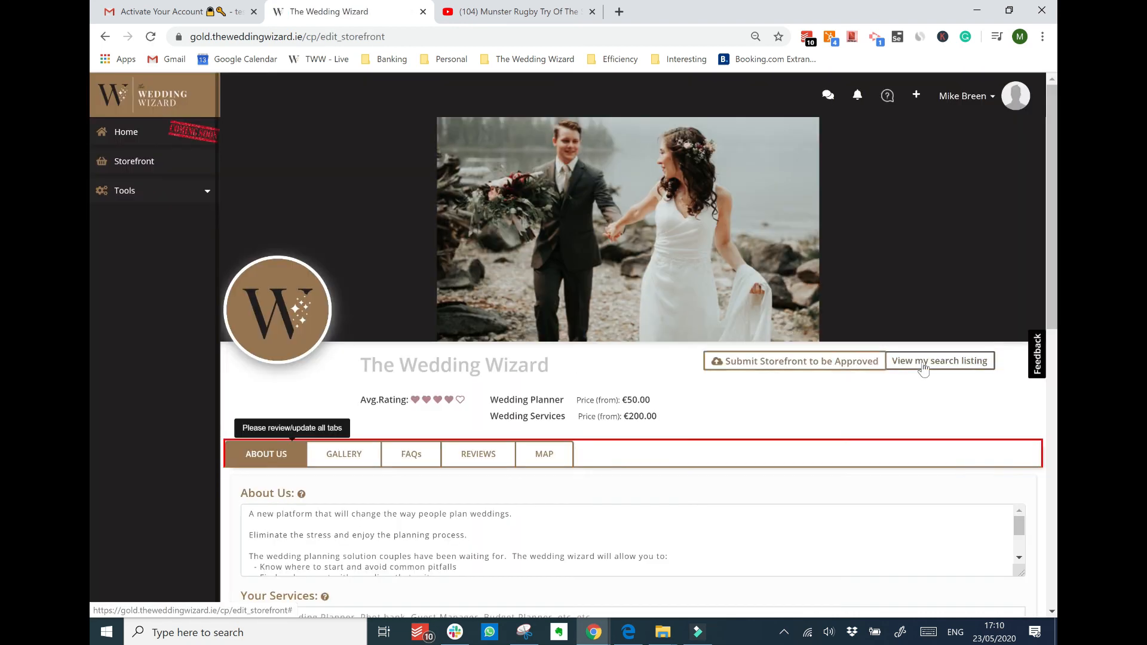
left_click(923, 362)
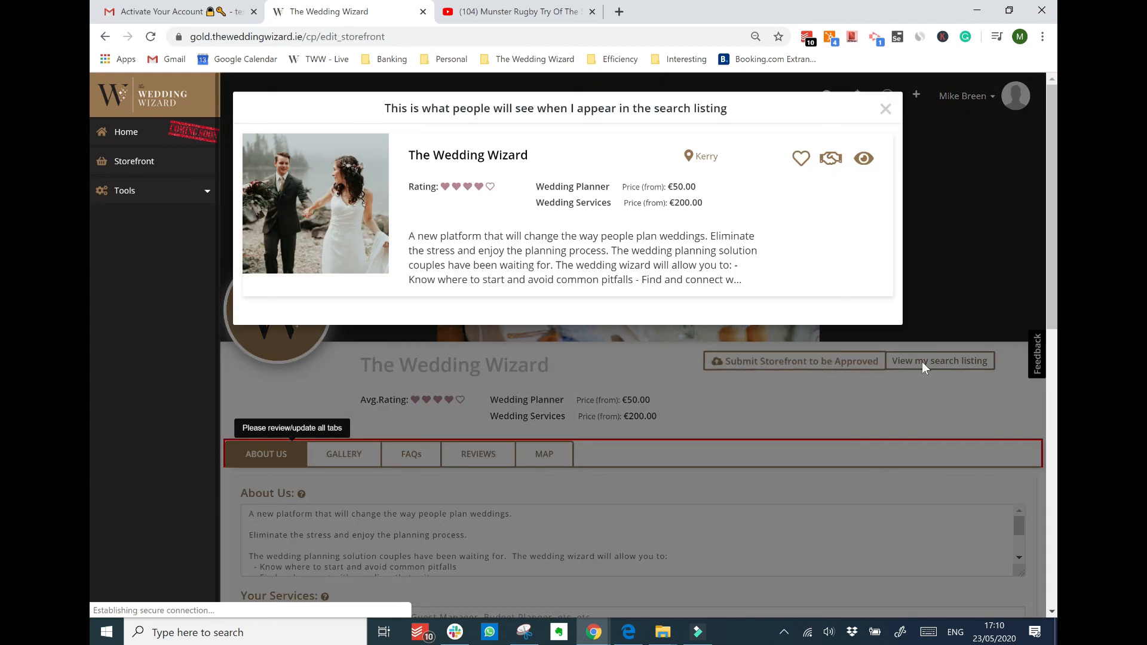
left_click(922, 360)
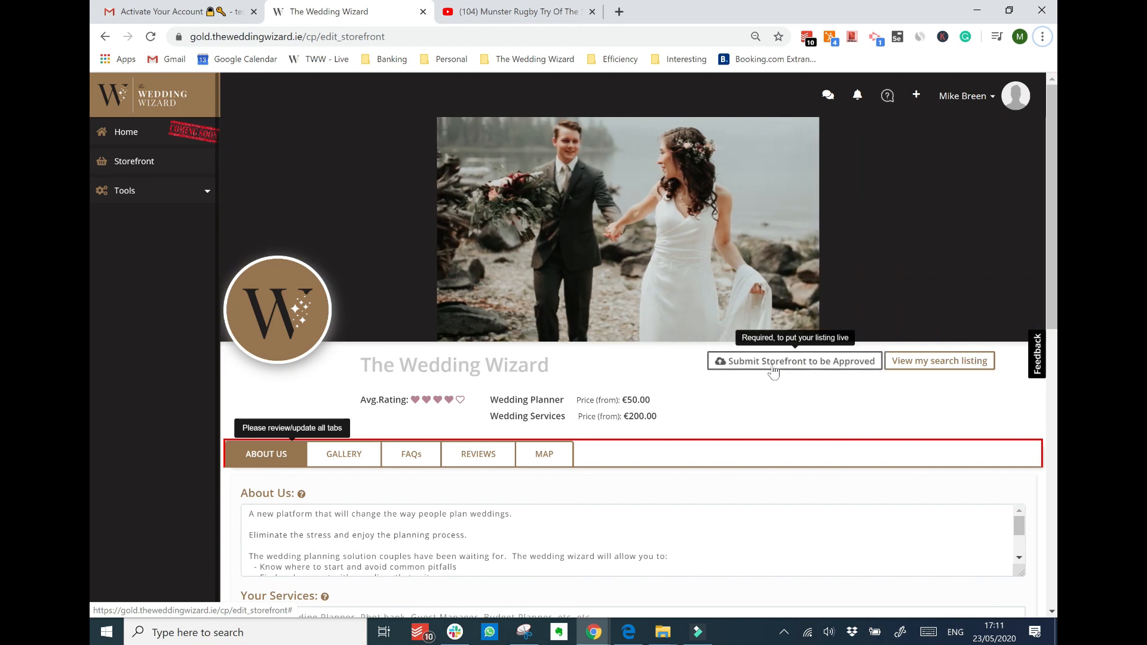
left_click(774, 370)
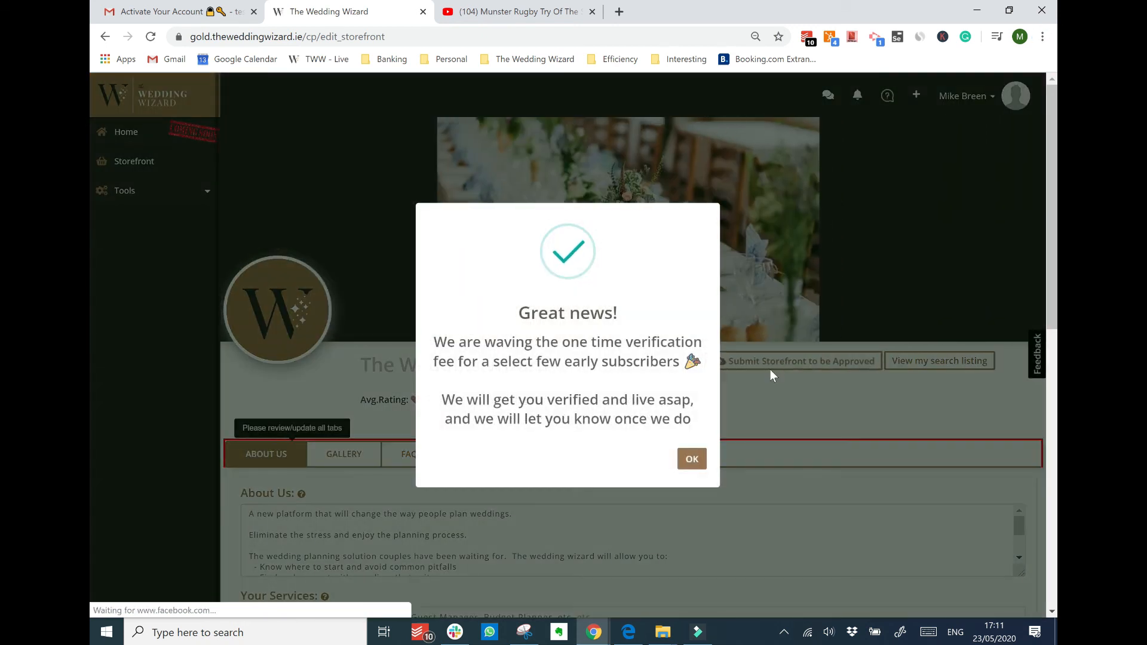